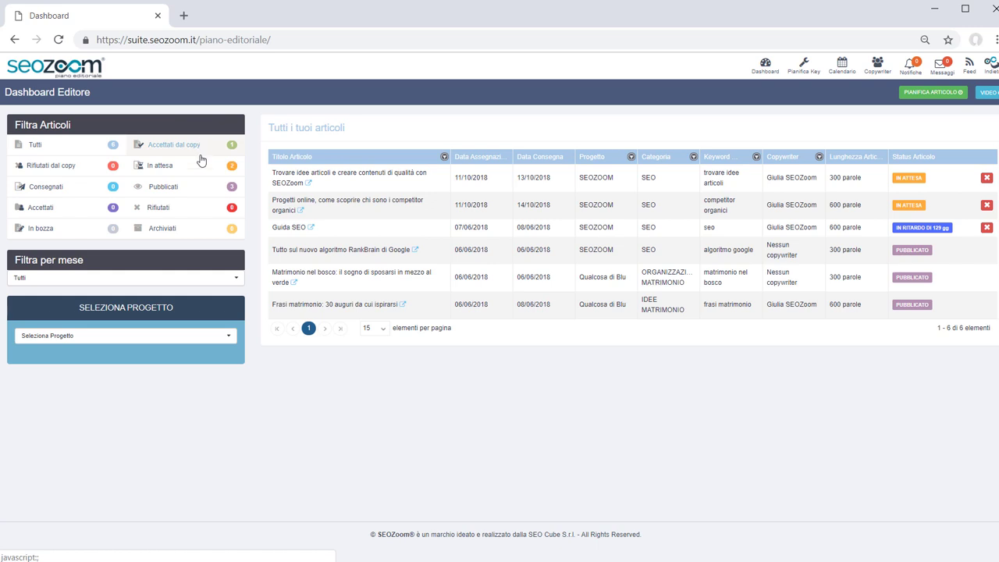
- Examine the month and project filter options for the article list without applying a filter
{"action": "left_click", "coordinate": [181, 279]}
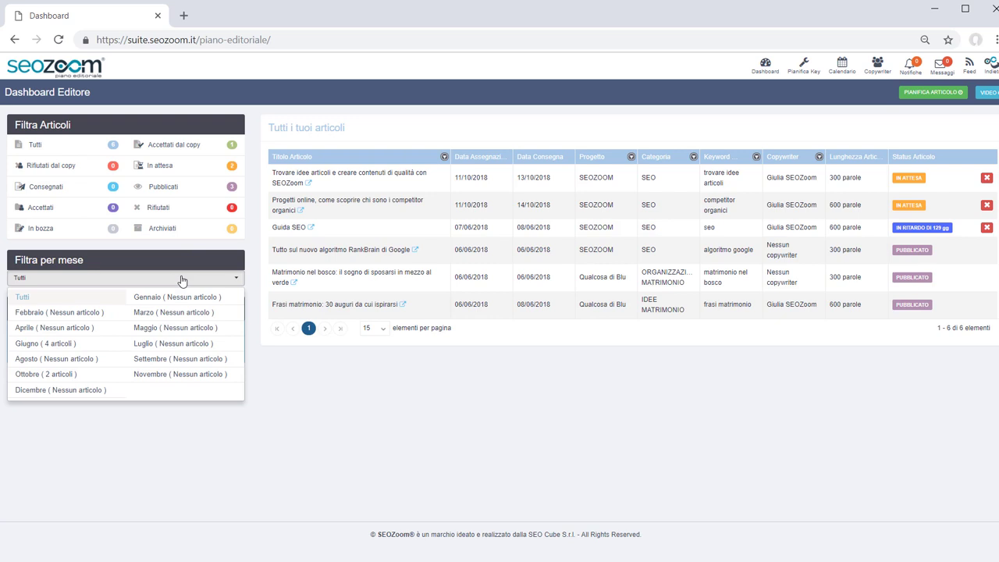
{"action": "left_click", "coordinate": [182, 281]}
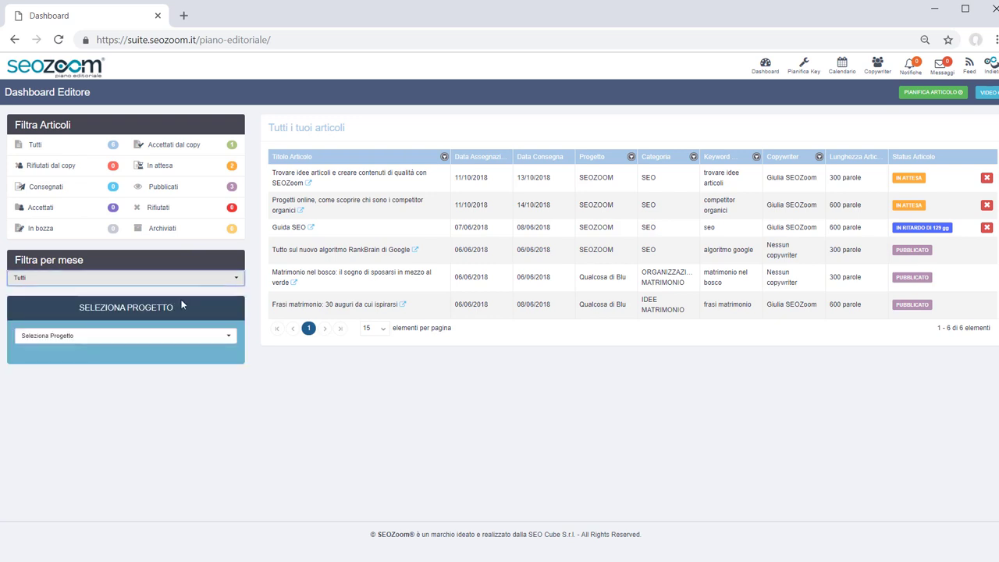
{"action": "left_click", "coordinate": [188, 335]}
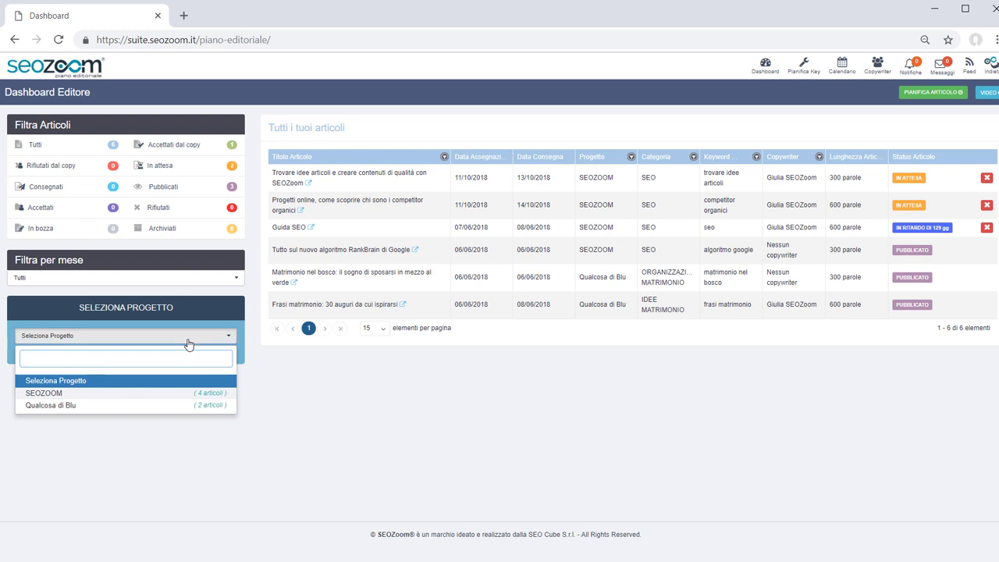
{"action": "left_click", "coordinate": [189, 337]}
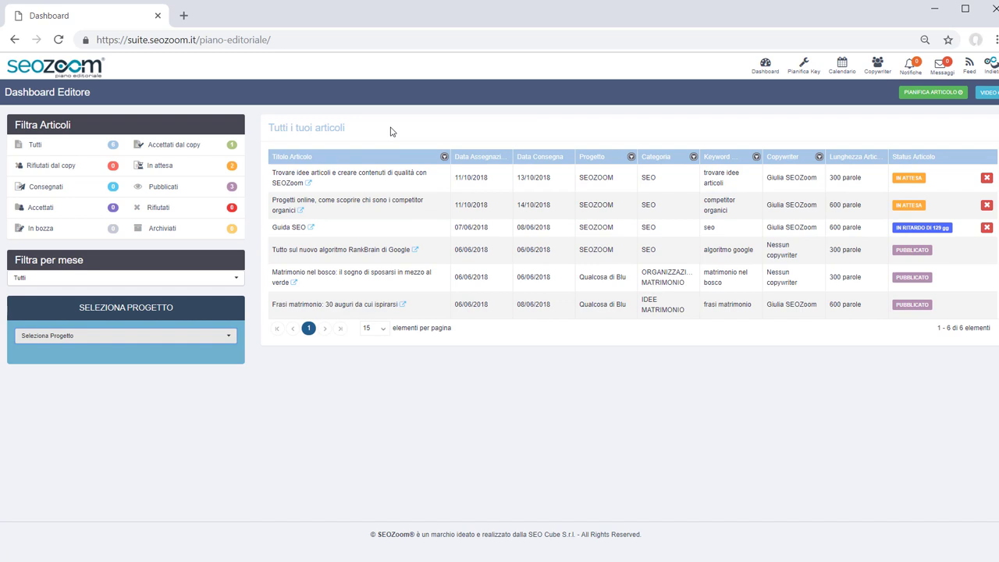
{"action": "left_click", "coordinate": [516, 202]}
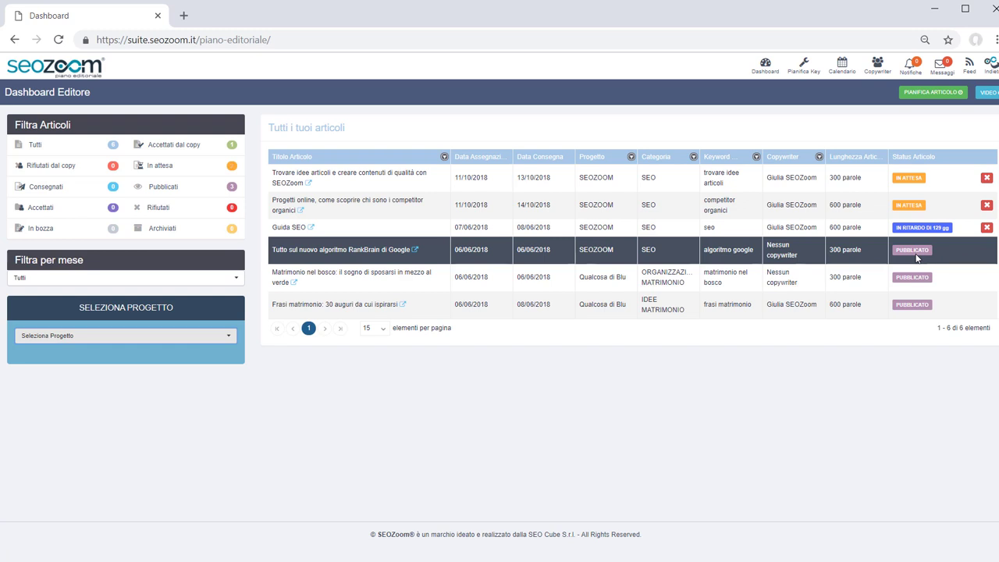
- Open the copywriter section and view the lists of other available copywriters and invited copywriters
{"action": "left_click", "coordinate": [879, 71]}
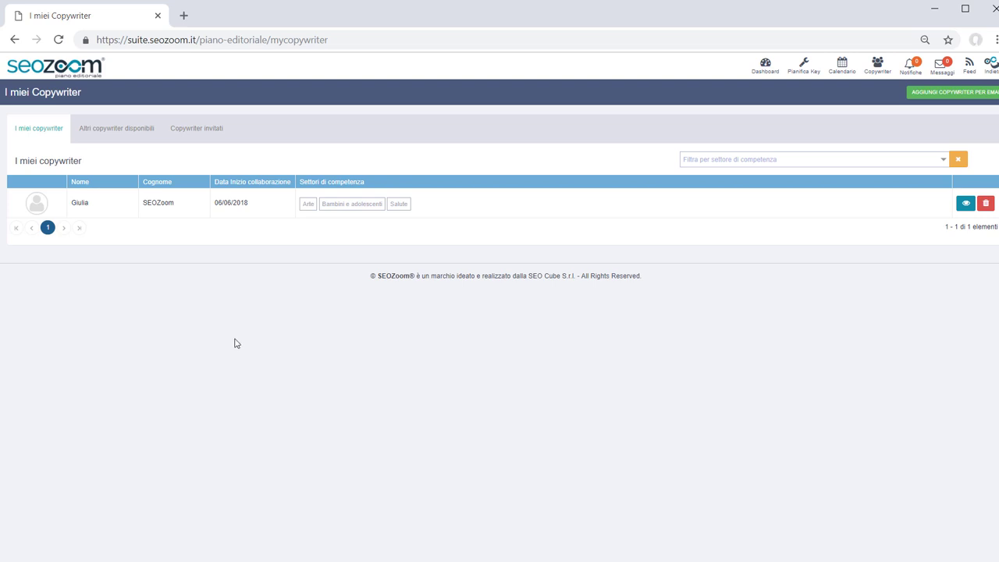
{"action": "left_click", "coordinate": [129, 139]}
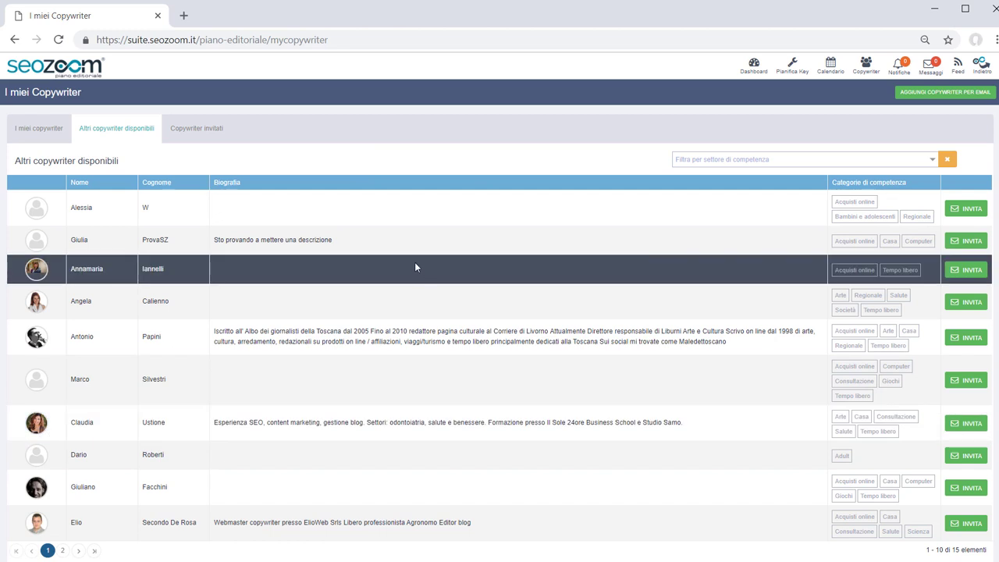
{"action": "left_click", "coordinate": [210, 137]}
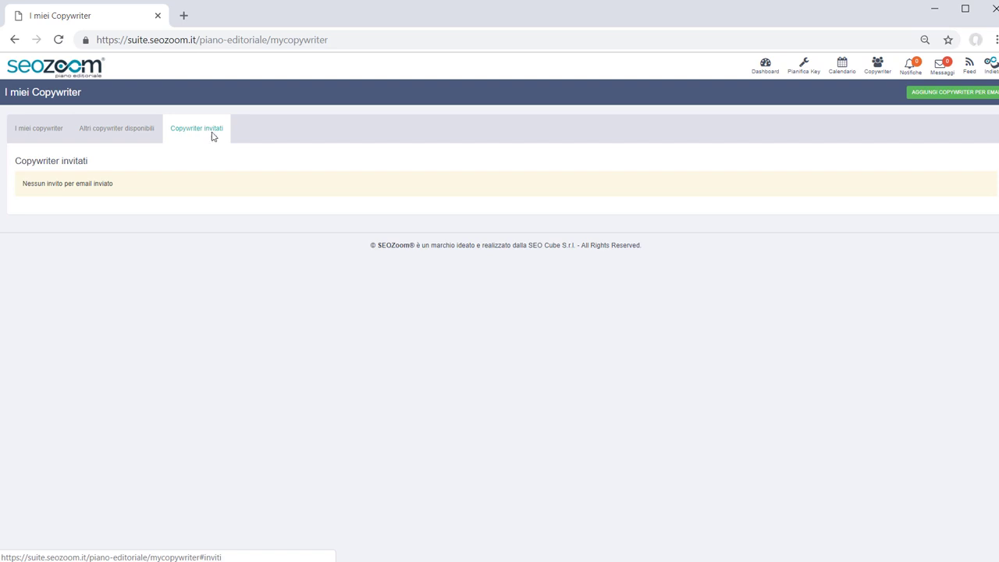
- View the form for adding a copywriter by email, close it without sending, and return to the list of own copywriters
{"action": "left_click", "coordinate": [944, 94]}
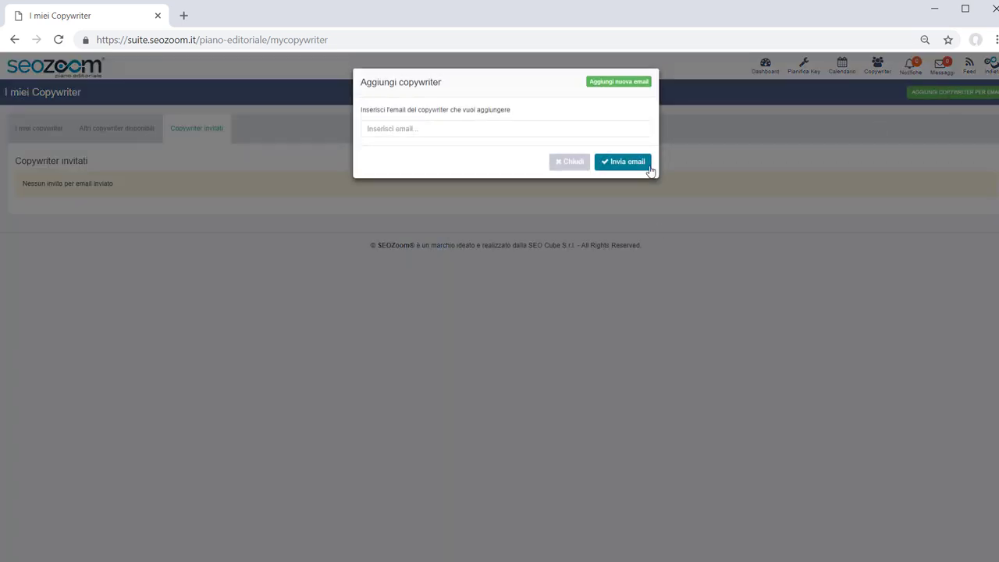
{"action": "left_click", "coordinate": [575, 163]}
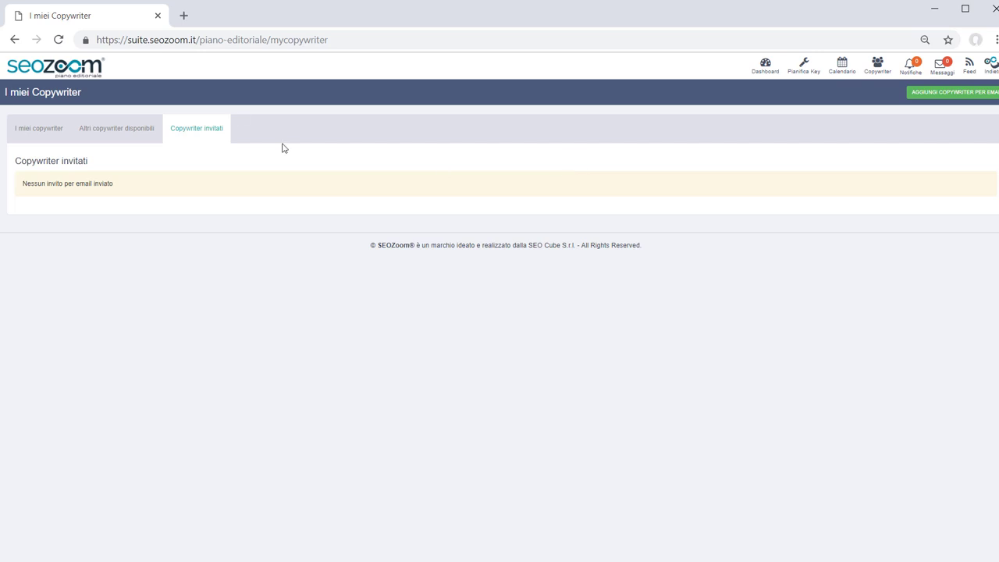
{"action": "left_click", "coordinate": [45, 130]}
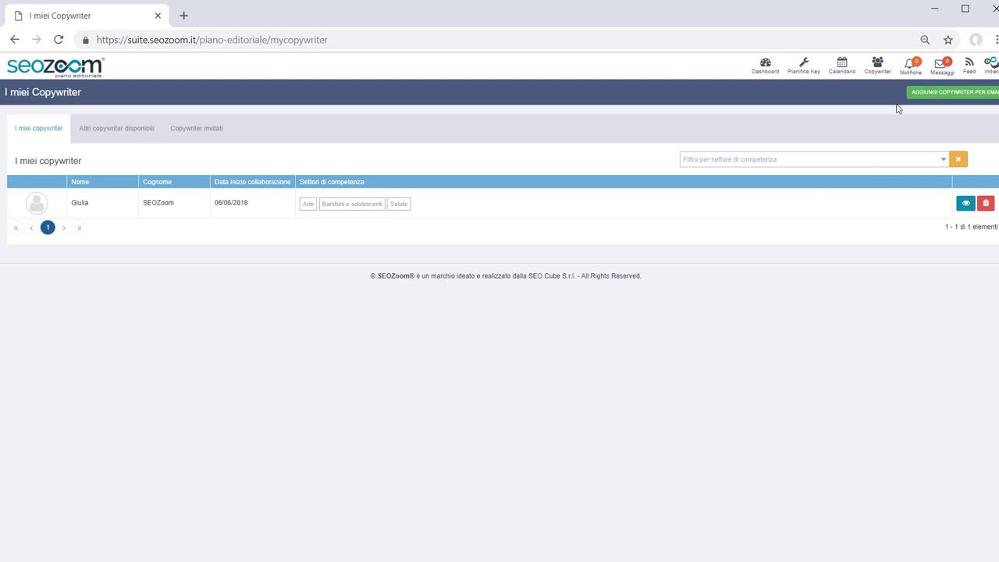
- Open the notifications and filter them by the listed copywriter
{"action": "left_click", "coordinate": [910, 67]}
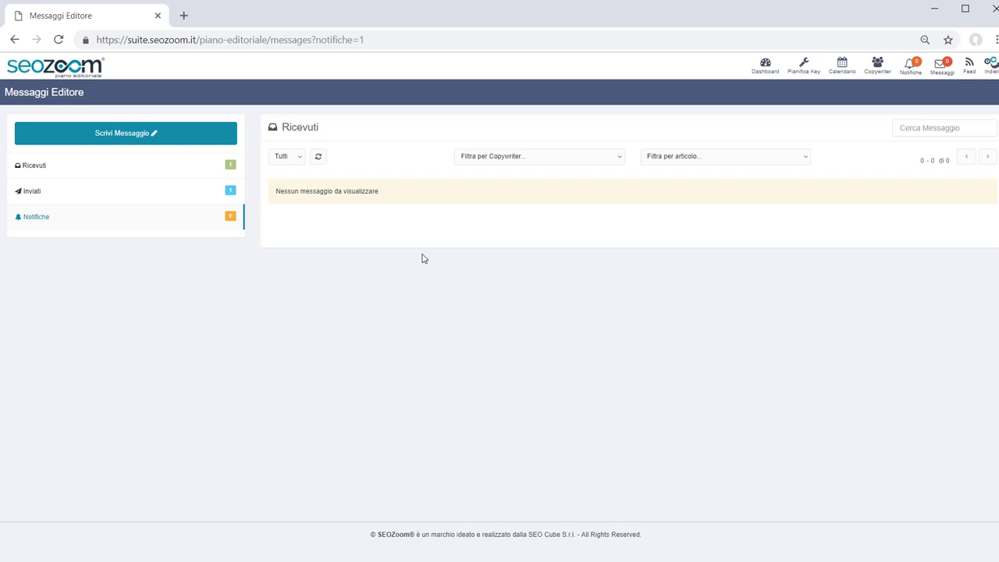
{"action": "left_click", "coordinate": [503, 161]}
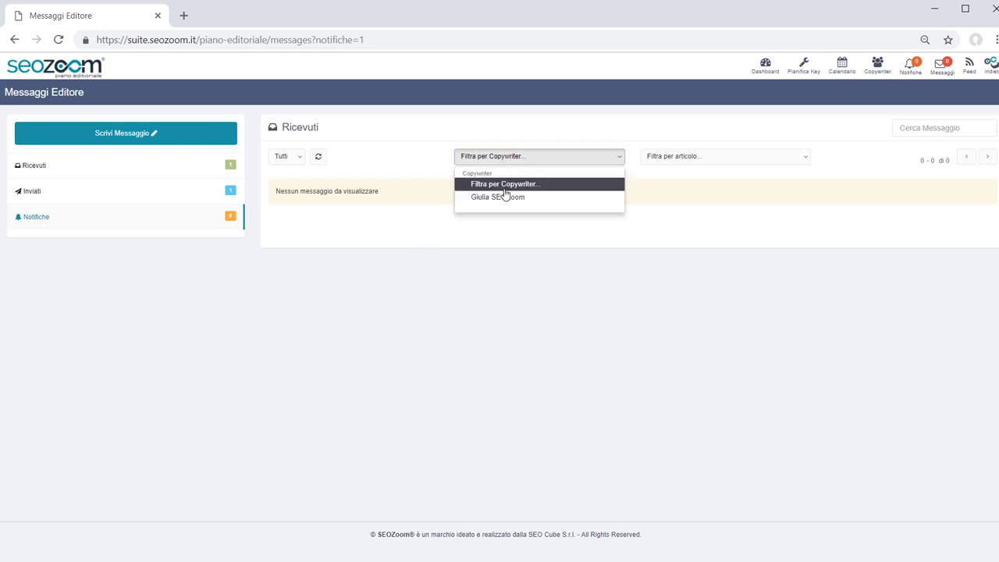
{"action": "left_click", "coordinate": [507, 198]}
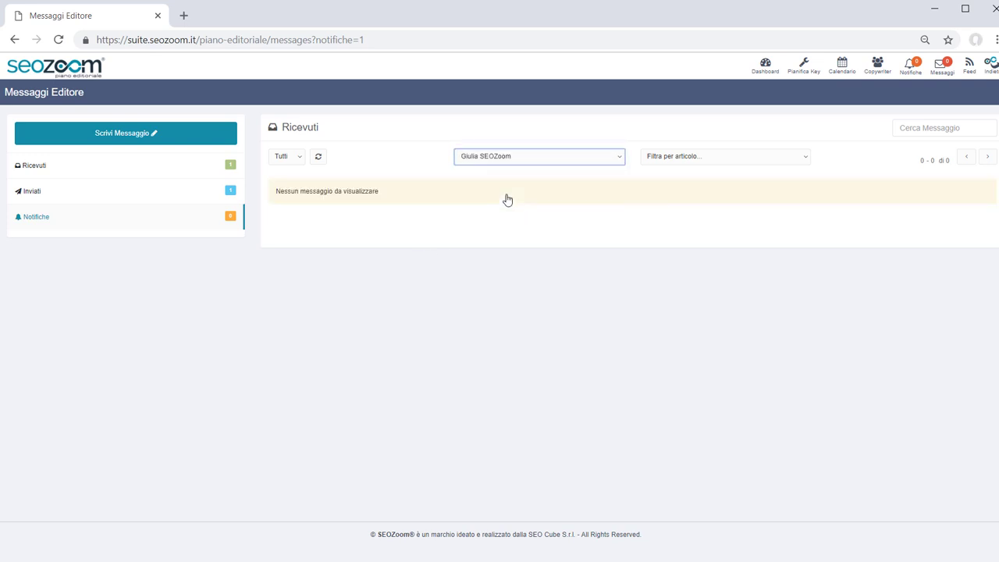
- Open the received messages and filter them by the listed copywriter
{"action": "left_click", "coordinate": [942, 65]}
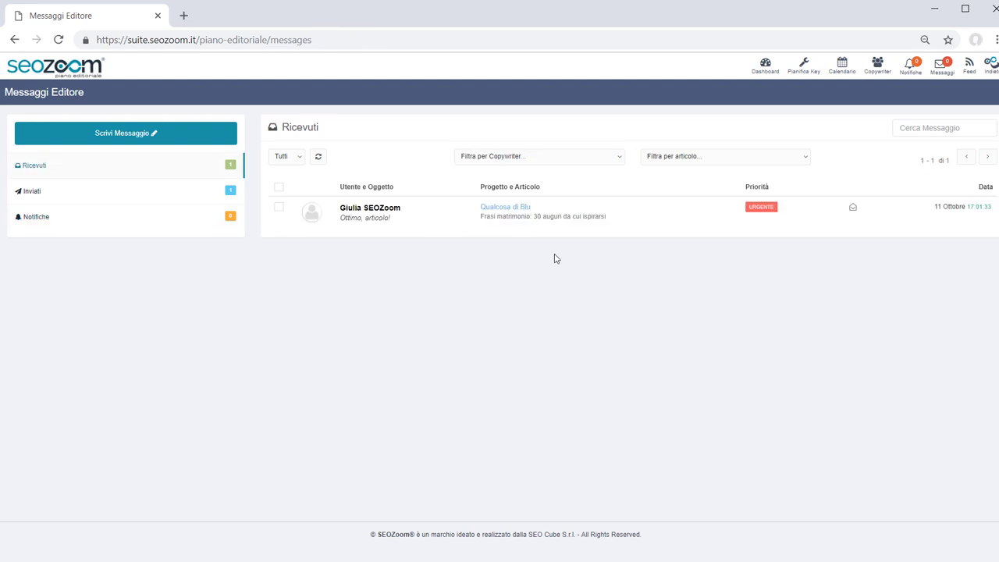
{"action": "left_click", "coordinate": [538, 156]}
{"action": "left_click", "coordinate": [530, 197]}
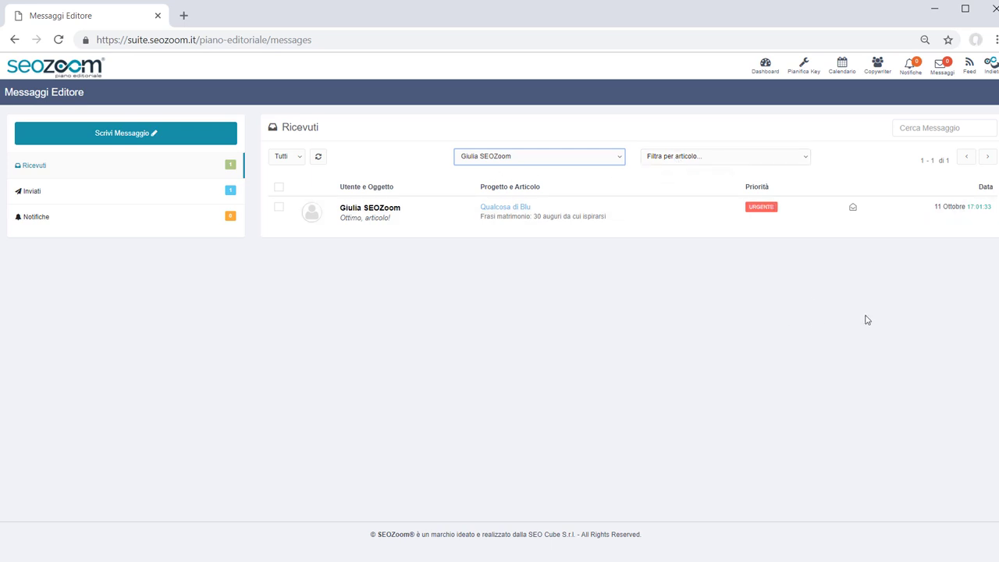
- Open the editorial calendar and look over the October 2018 month view and its filters
{"action": "left_click", "coordinate": [843, 70]}
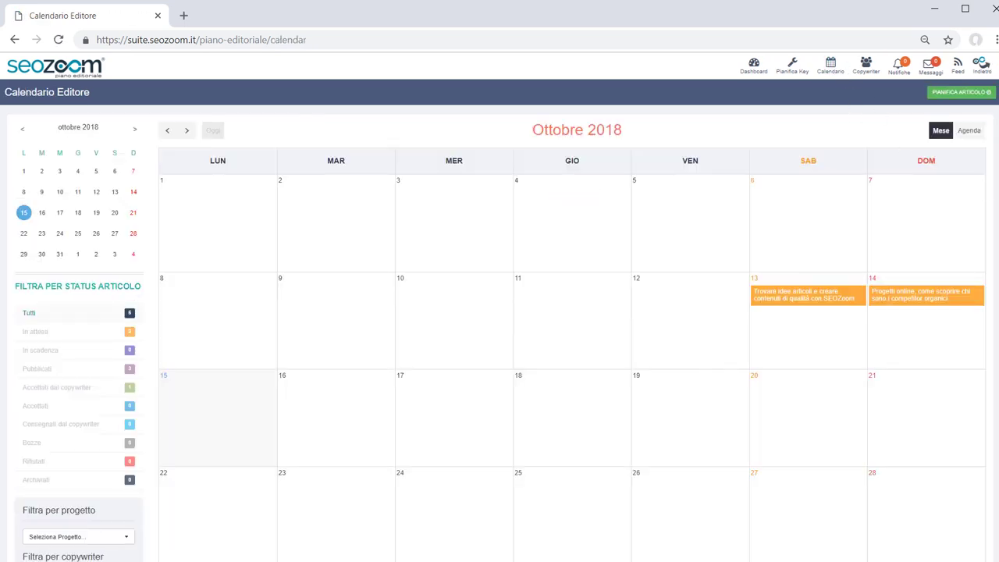
{"action": "scroll", "coordinate": [500, 334], "scroll_direction": "down", "scroll_amount": 3}
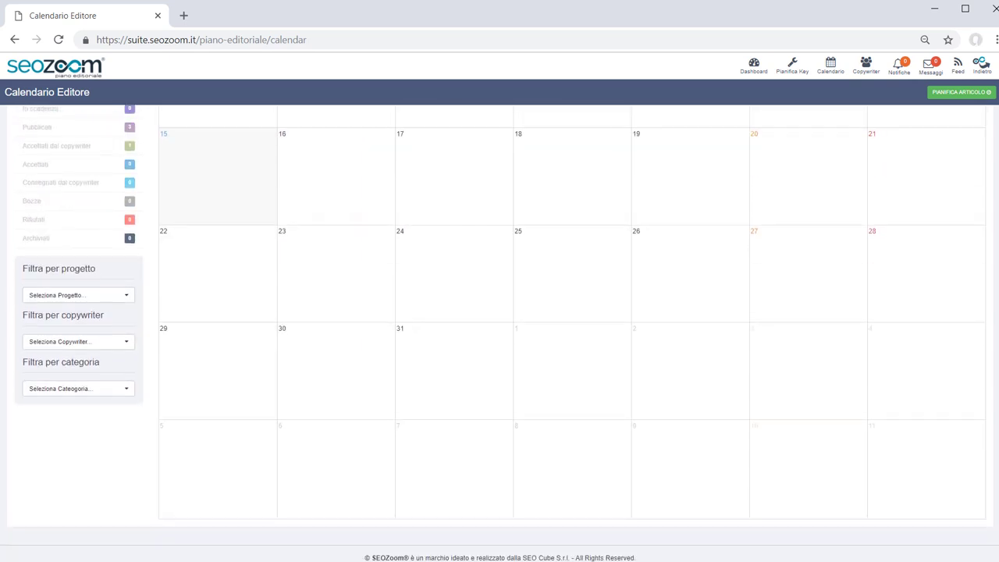
{"action": "scroll", "coordinate": [499, 333], "scroll_direction": "up", "scroll_amount": 3}
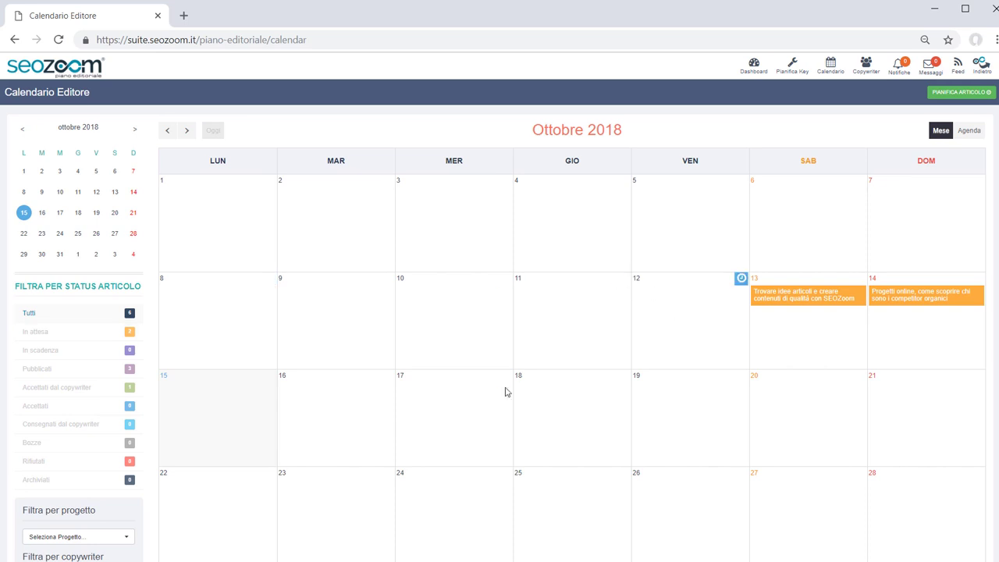
- Filter the calendar by article status, trying In scadenza and ending with Pubblicati
{"action": "left_click", "coordinate": [66, 353]}
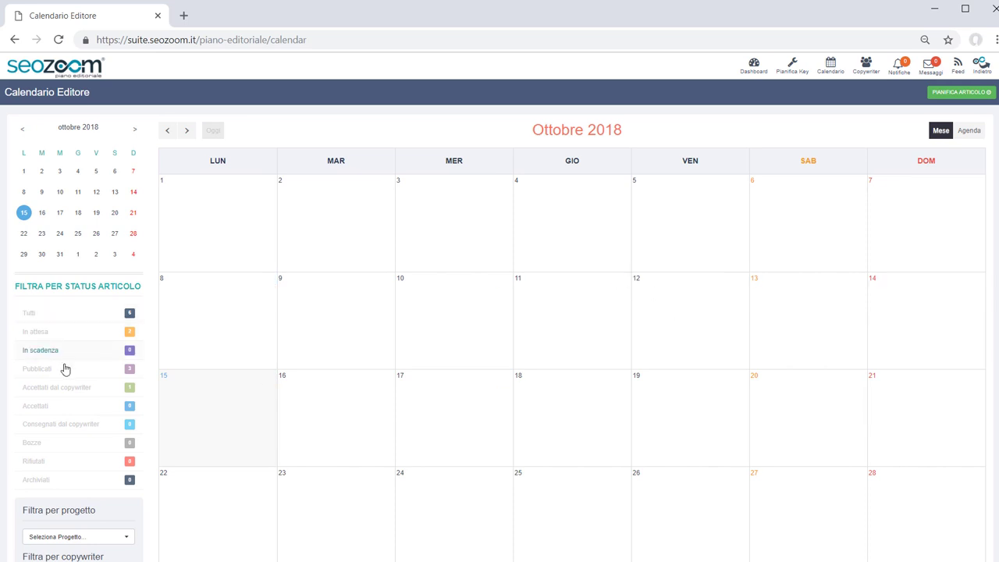
{"action": "left_click", "coordinate": [65, 371]}
{"action": "left_click", "coordinate": [67, 388]}
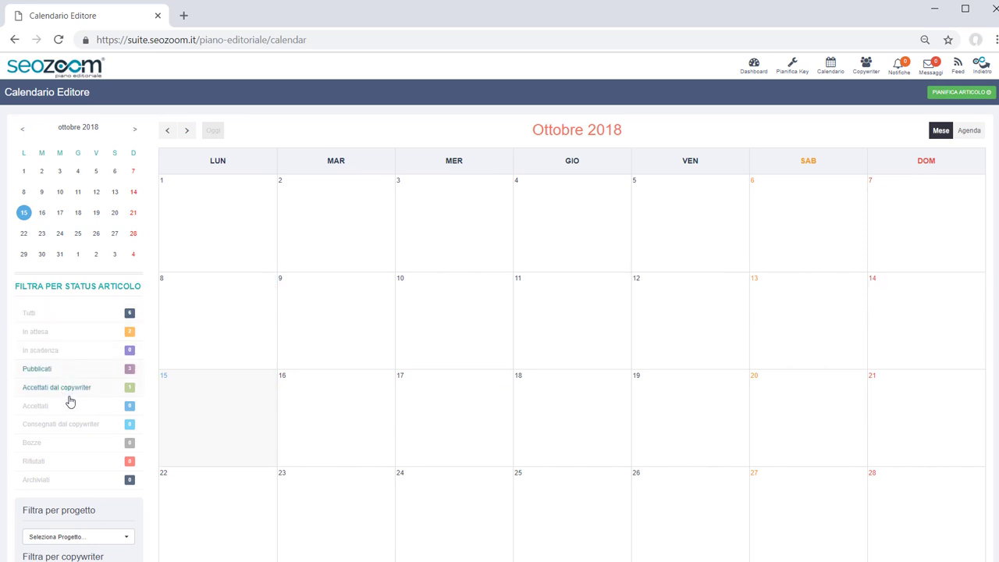
{"action": "left_click", "coordinate": [96, 405]}
{"action": "left_click", "coordinate": [97, 428]}
{"action": "scroll", "coordinate": [990, 187], "scroll_direction": "down", "scroll_amount": 3}
{"action": "scroll", "coordinate": [989, 187], "scroll_direction": "up", "scroll_amount": 3}
- Show the calendar as an agenda and return to the month view
{"action": "left_click", "coordinate": [968, 131]}
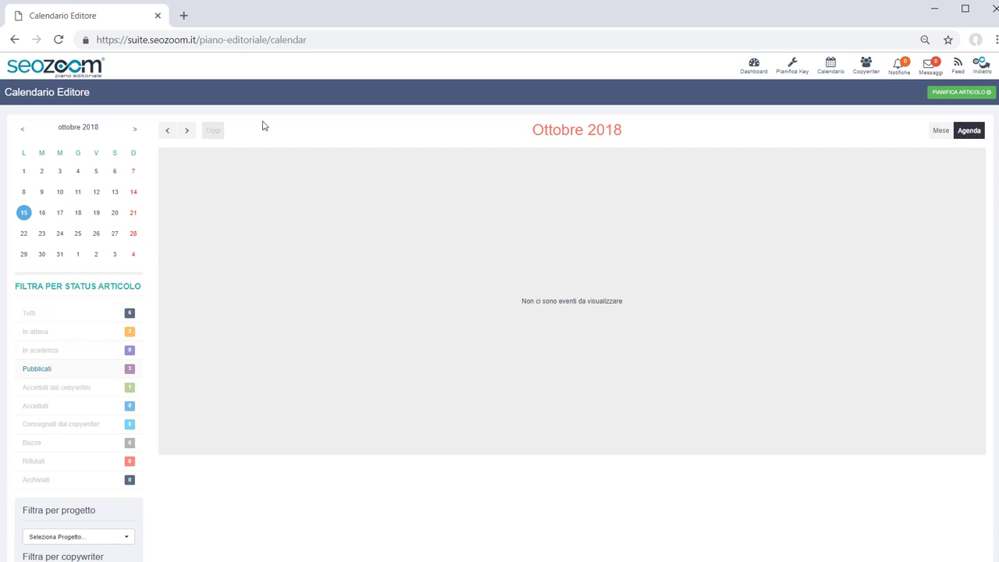
{"action": "left_click", "coordinate": [933, 134]}
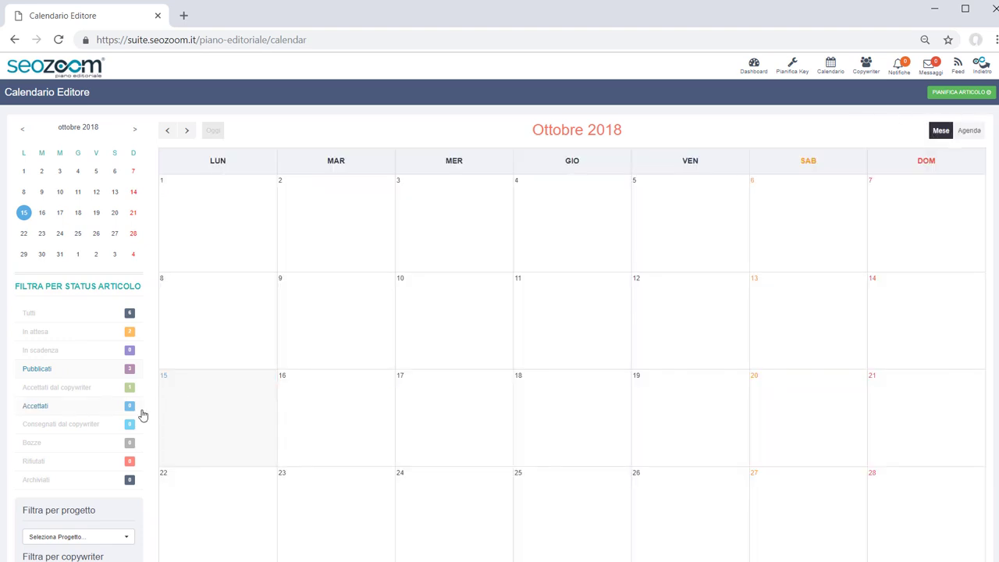
- Examine the calendar's project, copywriter and category filters without choosing any value
{"action": "scroll", "coordinate": [142, 412], "scroll_direction": "down", "scroll_amount": 1}
{"action": "scroll", "coordinate": [143, 412], "scroll_direction": "down", "scroll_amount": 1}
{"action": "left_click", "coordinate": [96, 420]}
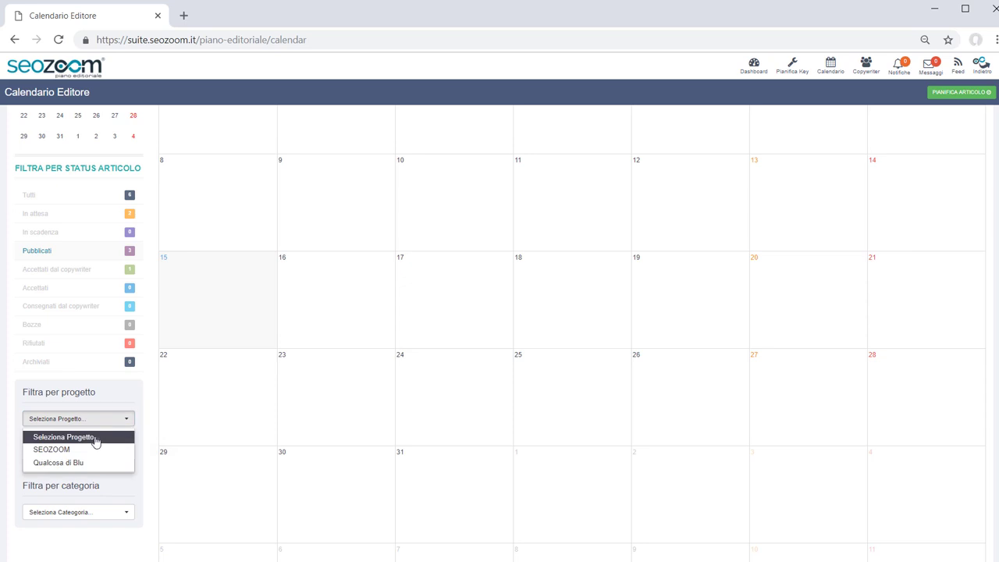
{"action": "left_click", "coordinate": [105, 422]}
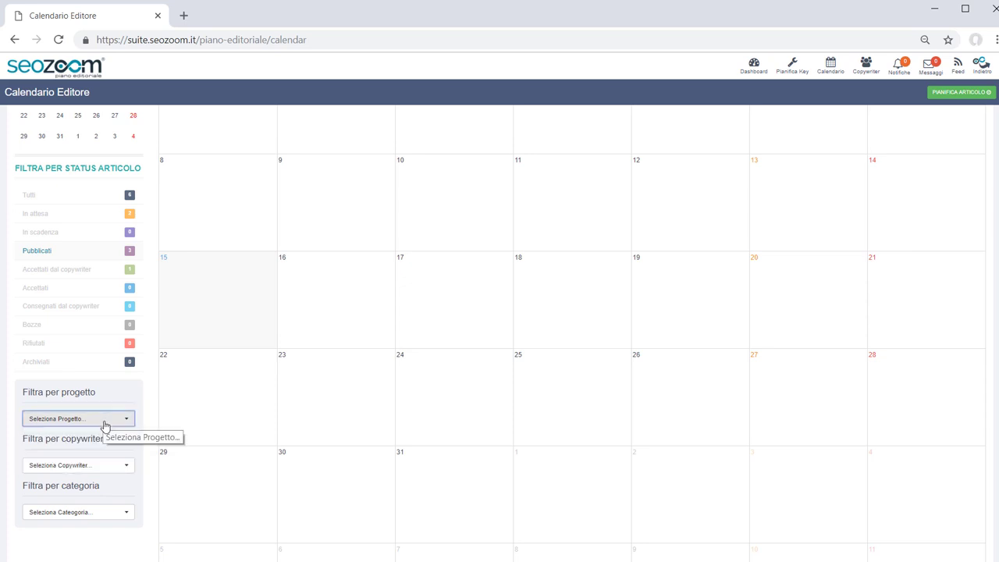
{"action": "left_click", "coordinate": [95, 467]}
{"action": "left_click", "coordinate": [97, 467]}
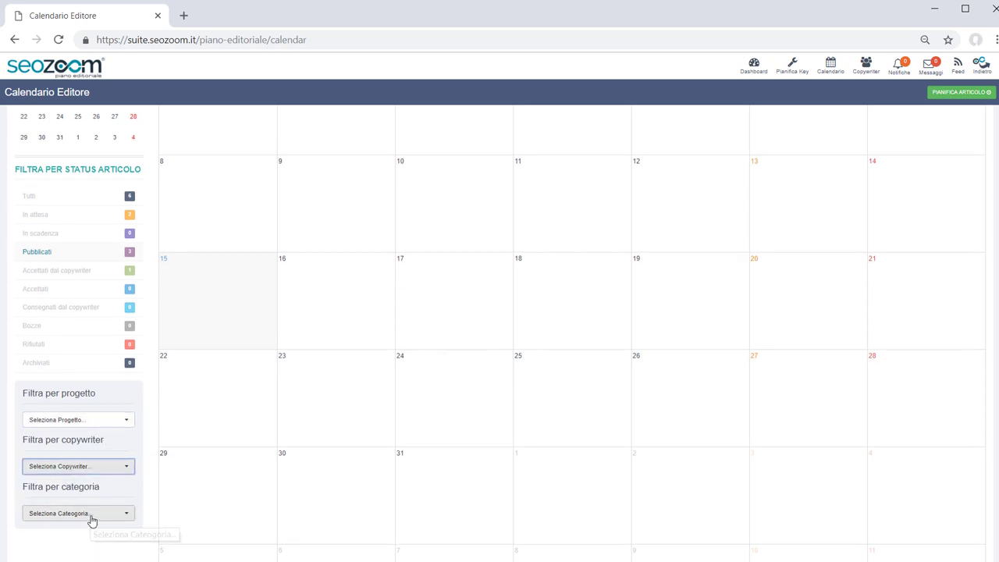
{"action": "scroll", "coordinate": [92, 519], "scroll_direction": "up", "scroll_amount": 2}
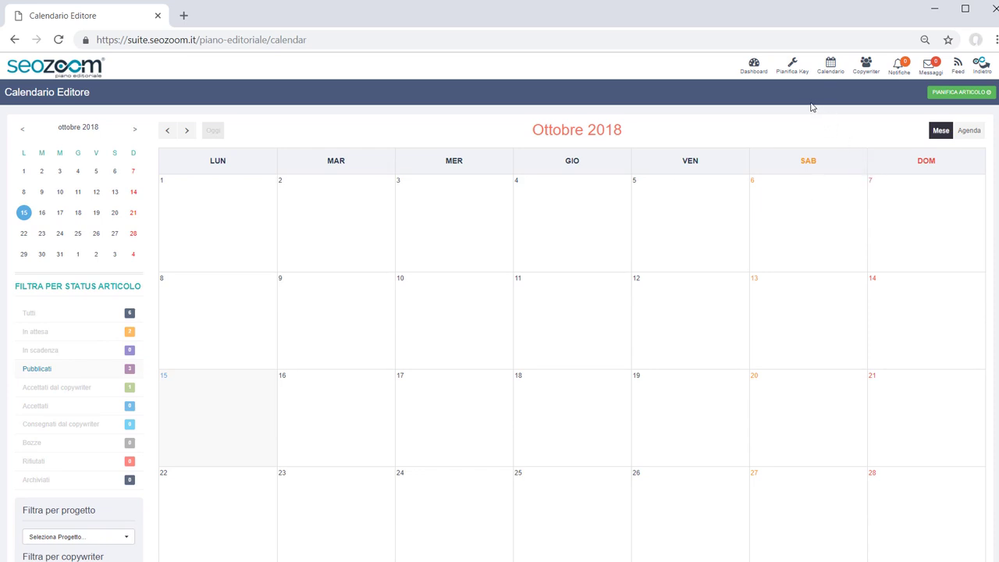
- Open keyword planning for the SEOZOOM project and search for keywords related to "seo tool"
{"action": "left_click", "coordinate": [794, 73]}
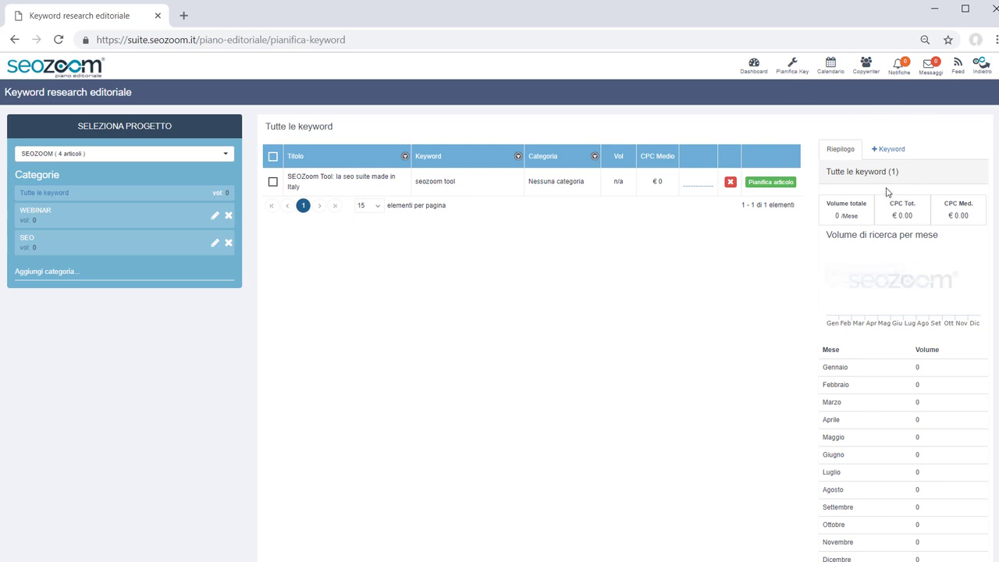
{"action": "left_click", "coordinate": [892, 149]}
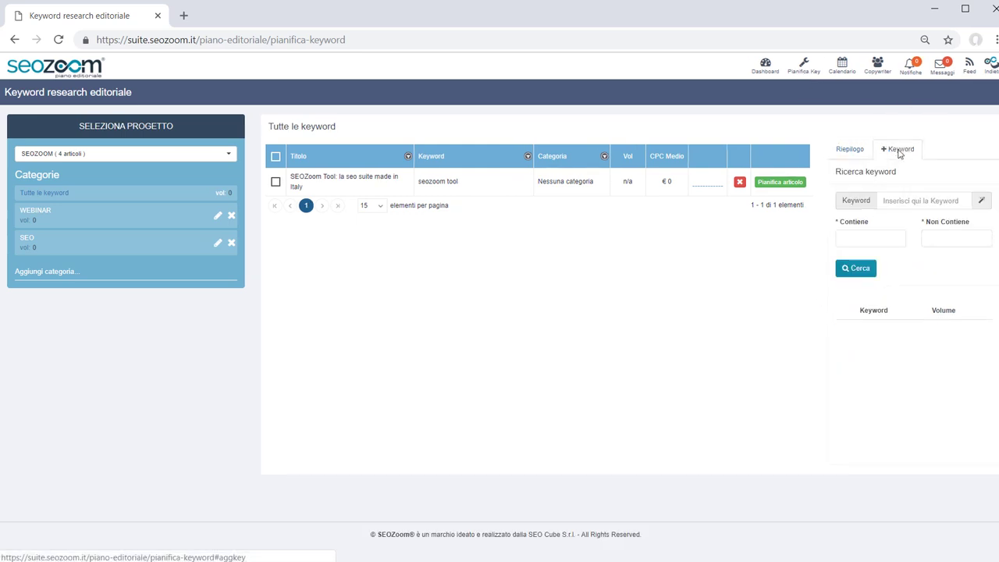
{"action": "left_click", "coordinate": [905, 201]}
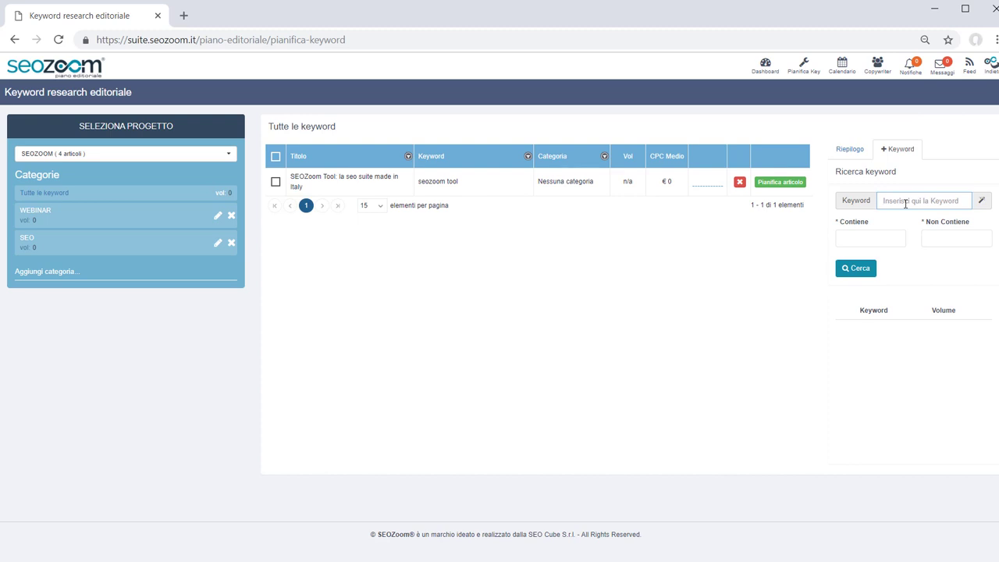
{"action": "type", "text": "seo tool"}
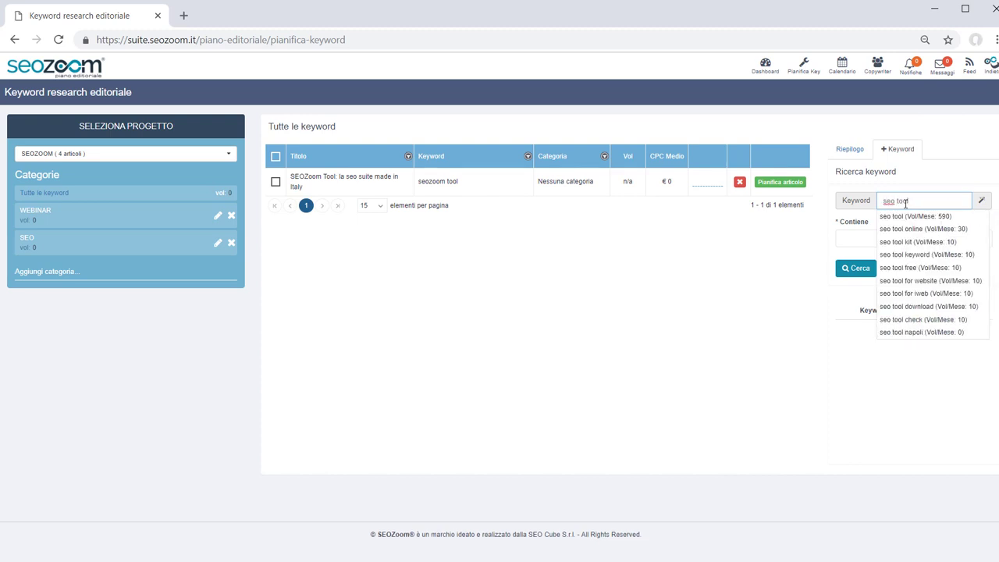
{"action": "left_click", "coordinate": [856, 268]}
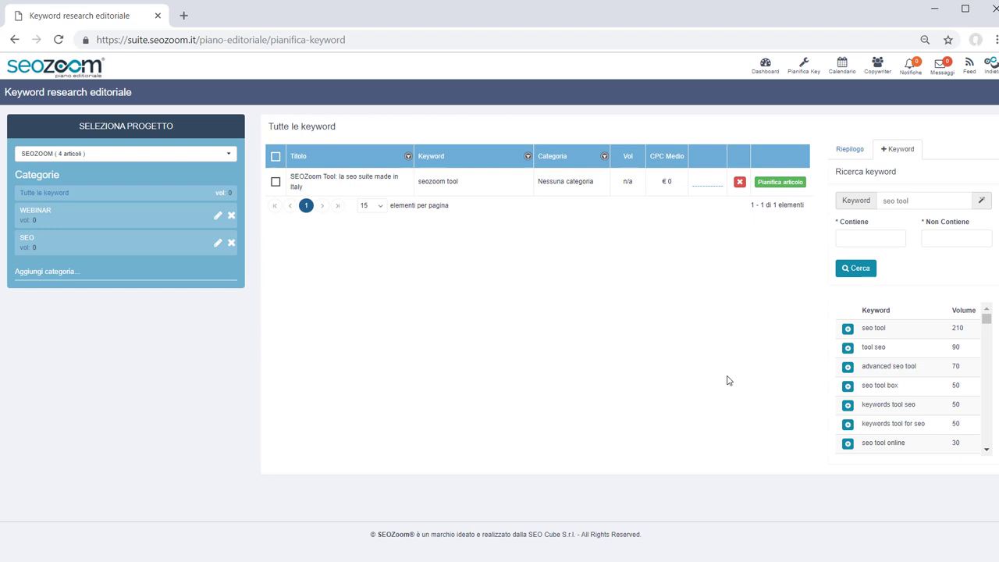
- Add the keyword "seo tool" to the plan without a category, with the article title "SEO Tool: guida online"
{"action": "left_click", "coordinate": [849, 329]}
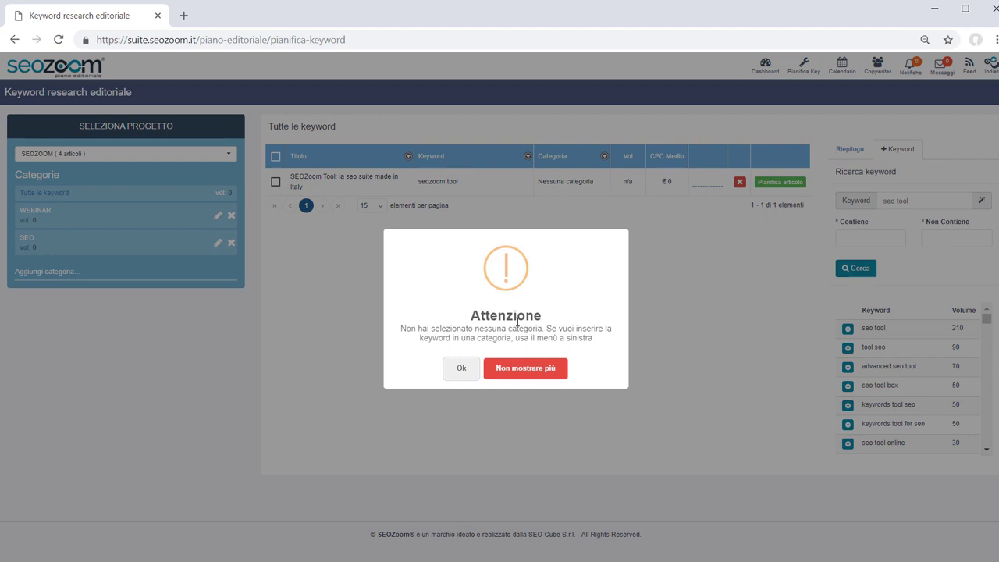
{"action": "left_click", "coordinate": [461, 372]}
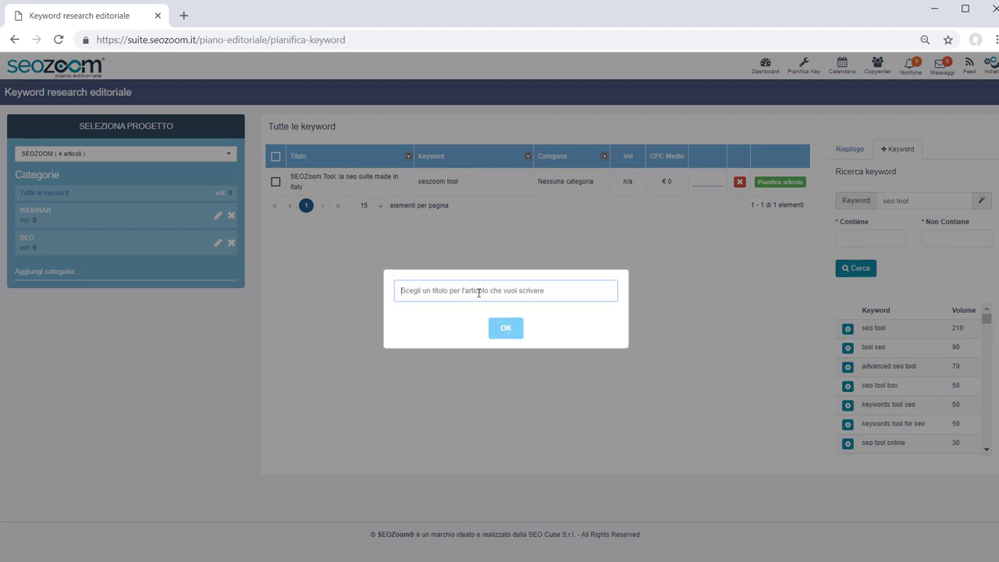
{"action": "type", "text": "SEO Tool: guida online"}
{"action": "left_click", "coordinate": [507, 330]}
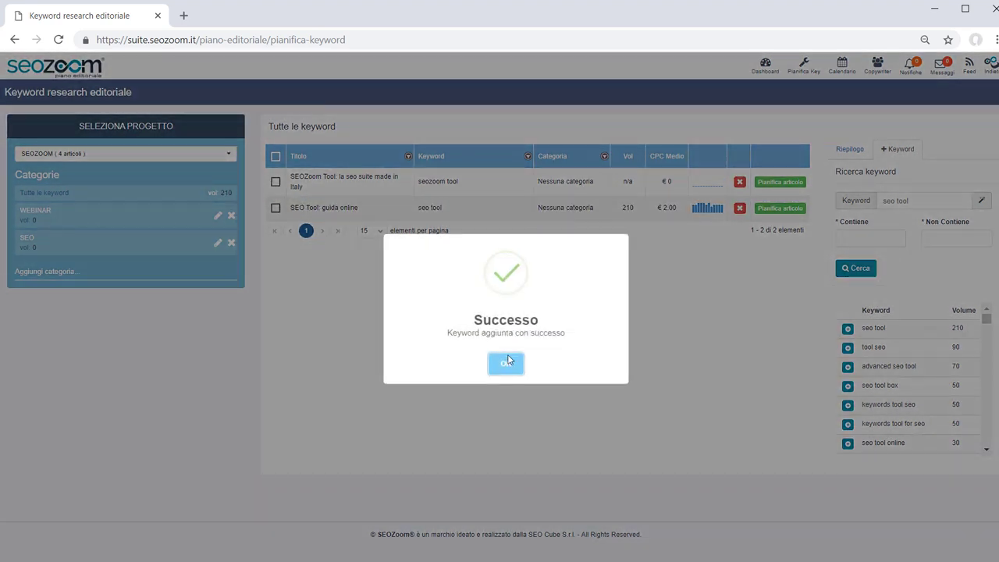
- Start planning the article for the keyword "seo tool" and assign it to the preselected copywriter
{"action": "left_click", "coordinate": [507, 369]}
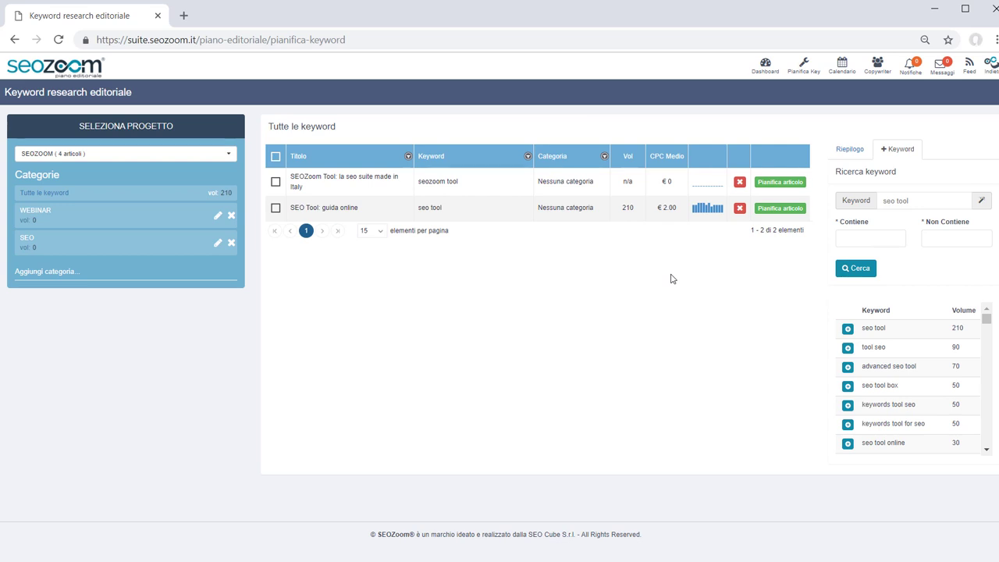
{"action": "left_click", "coordinate": [785, 211]}
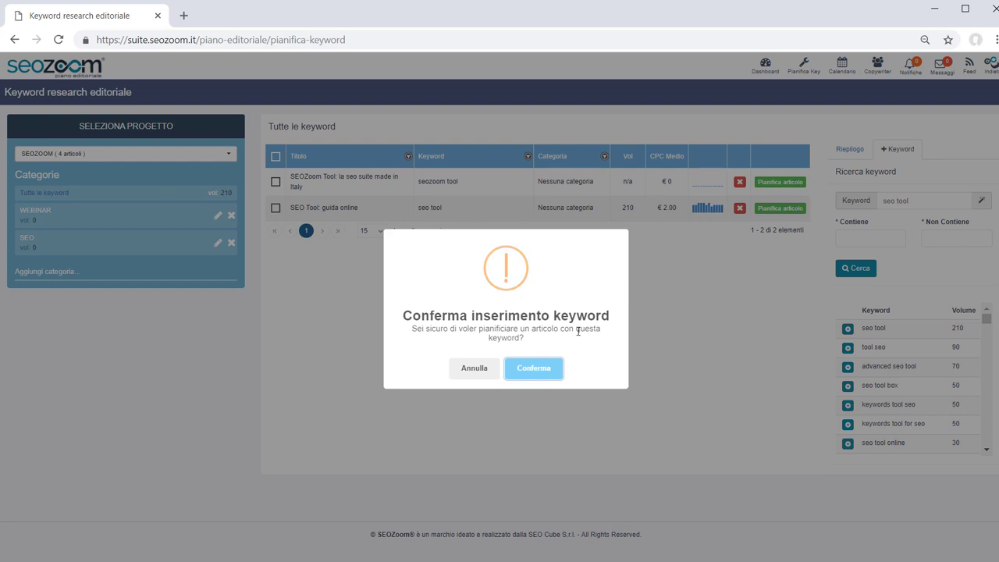
{"action": "left_click", "coordinate": [554, 372]}
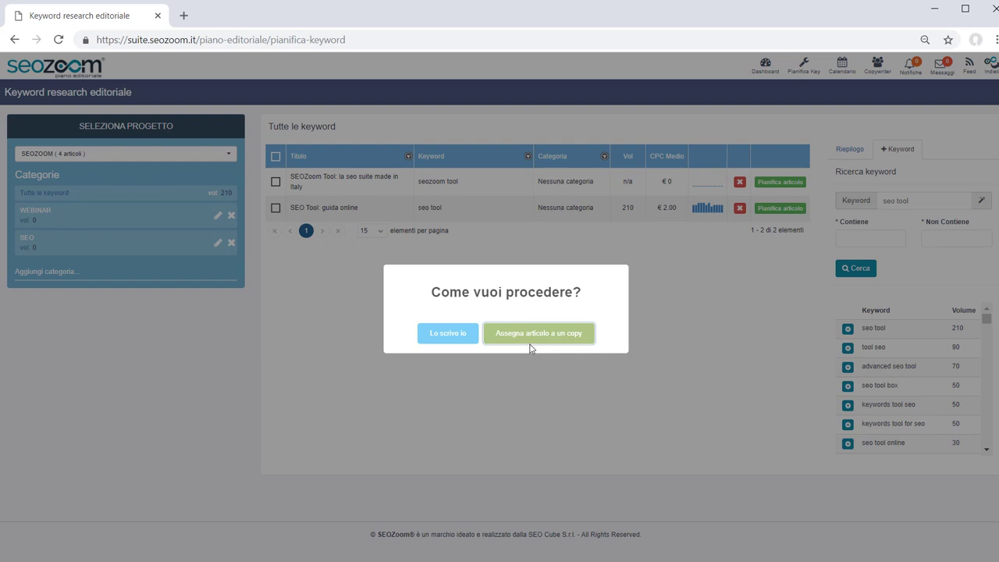
{"action": "left_click", "coordinate": [571, 341]}
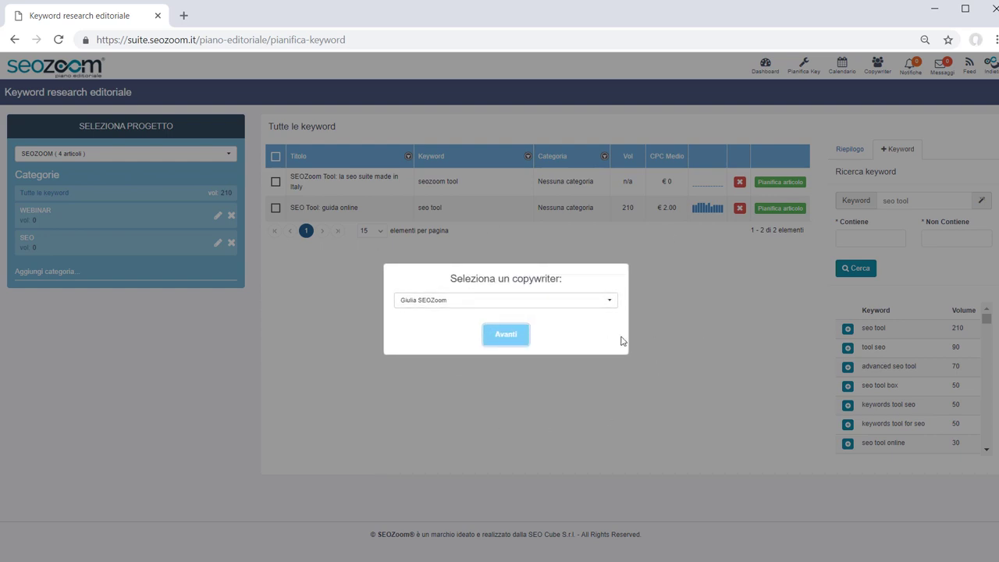
{"action": "left_click", "coordinate": [505, 333]}
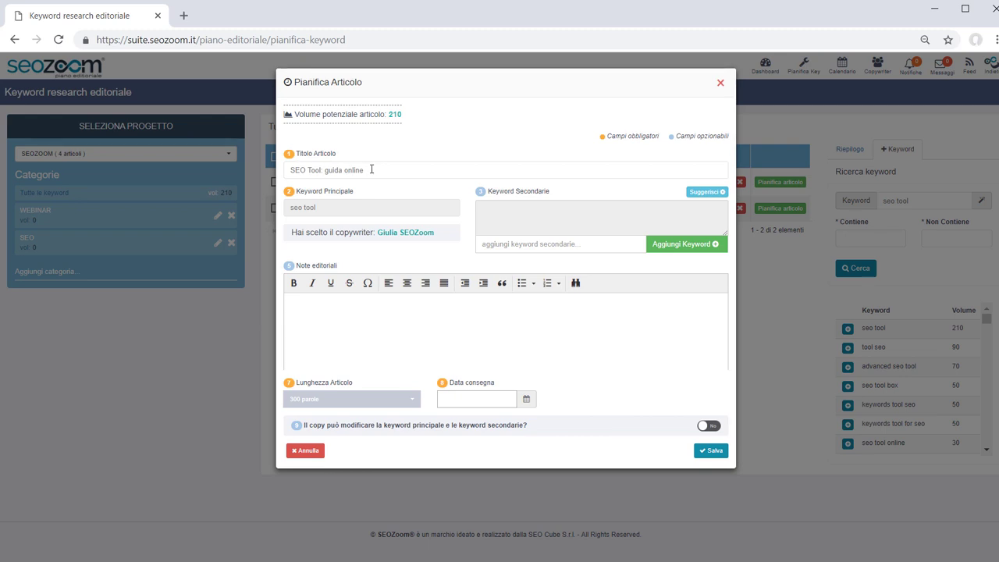
- Save the article plan with 300 words, delivery date 19/10/2018 and no permission for the copywriter to change the keywords
{"action": "left_click_drag", "start_coordinate": [372, 169], "coordinate": [286, 170]}
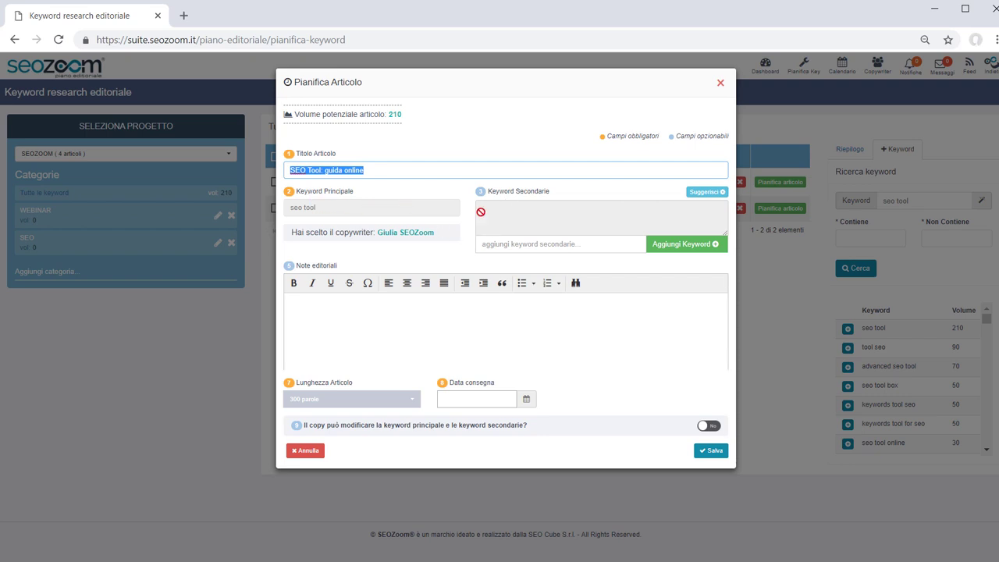
{"action": "left_click", "coordinate": [571, 247]}
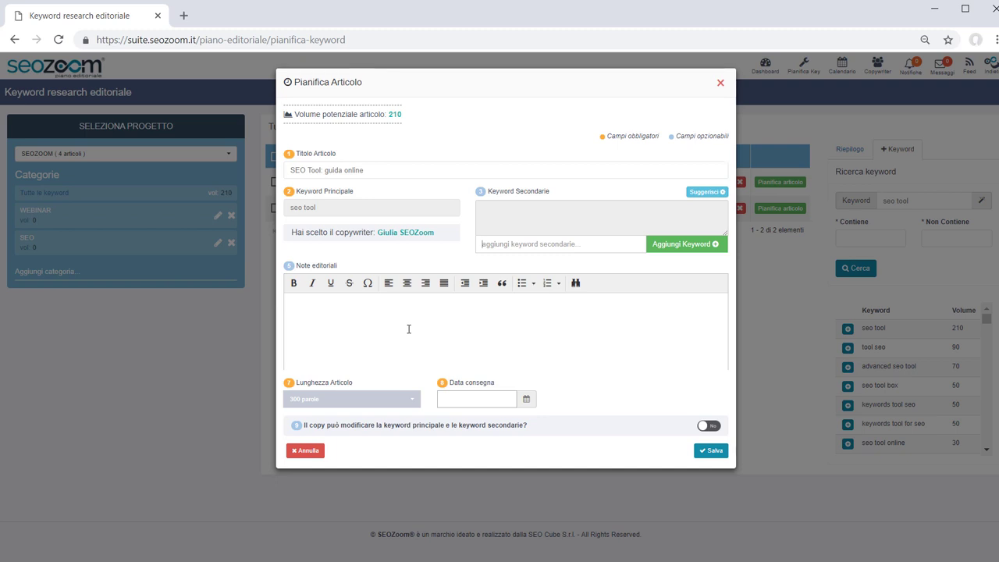
{"action": "left_click", "coordinate": [369, 400]}
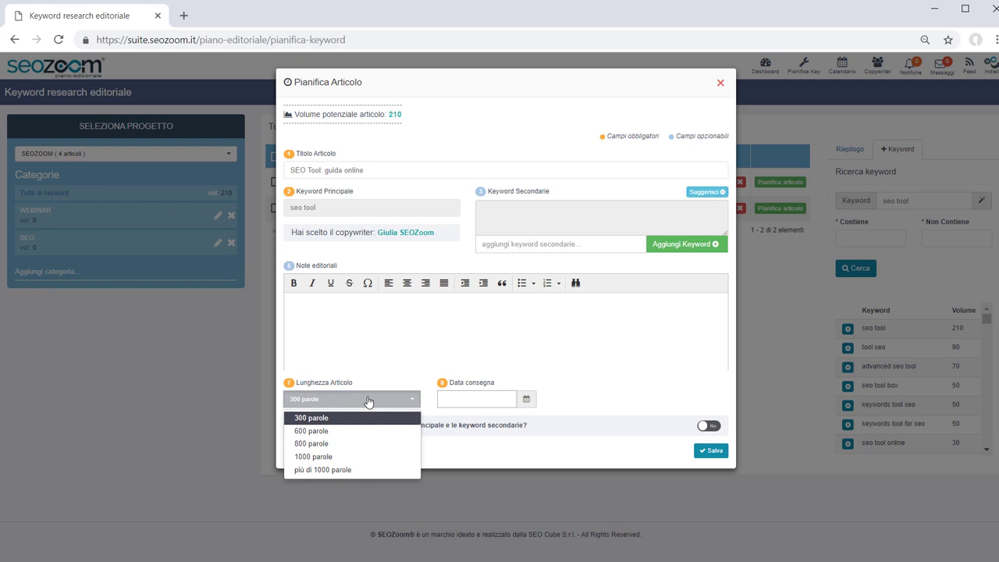
{"action": "left_click", "coordinate": [368, 401]}
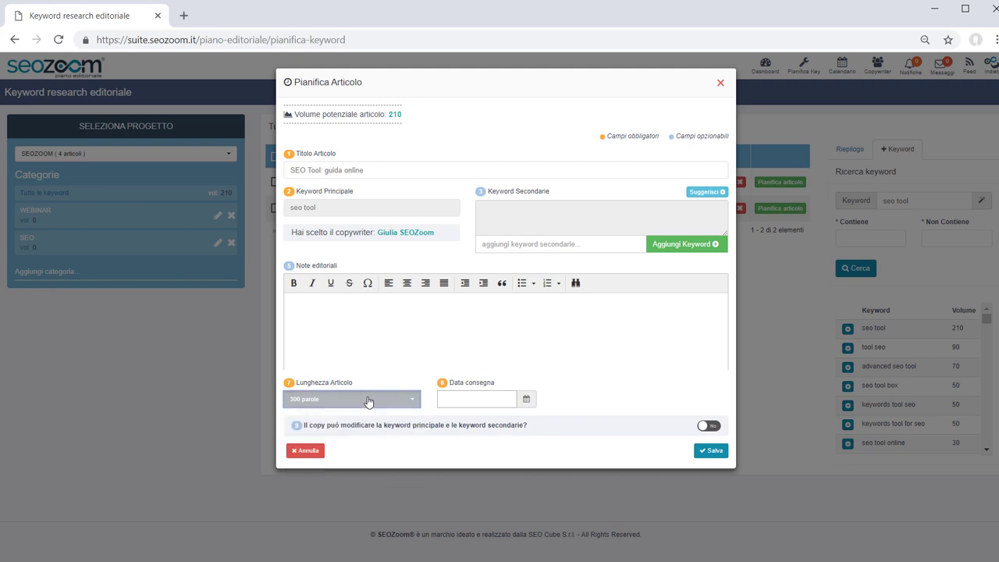
{"action": "left_click", "coordinate": [526, 399]}
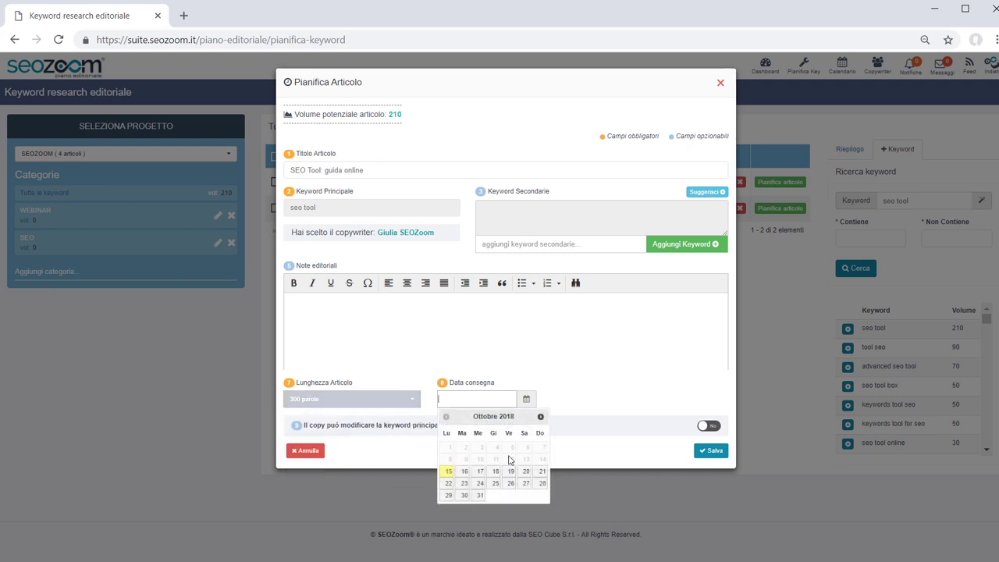
{"action": "left_click", "coordinate": [509, 473]}
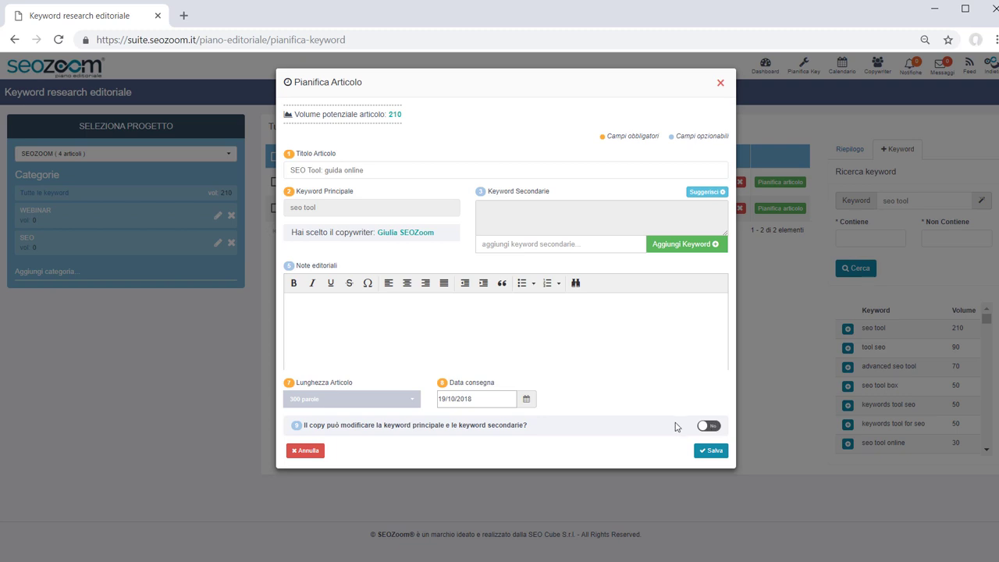
{"action": "left_click", "coordinate": [710, 426]}
{"action": "left_click", "coordinate": [714, 426]}
{"action": "left_click", "coordinate": [709, 452]}
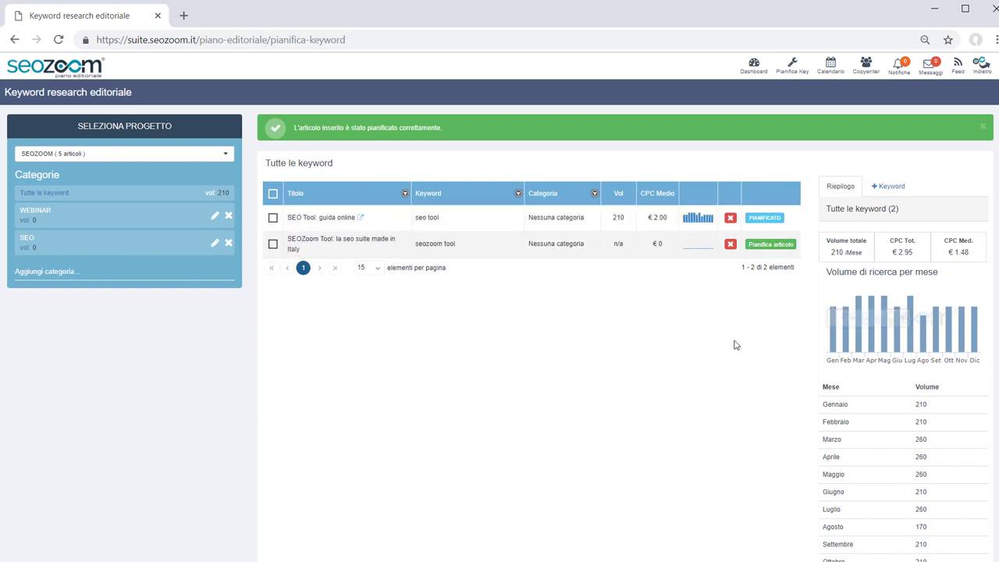
- View the article suggestions for the Fashion category and close them
{"action": "left_click", "coordinate": [717, 90]}
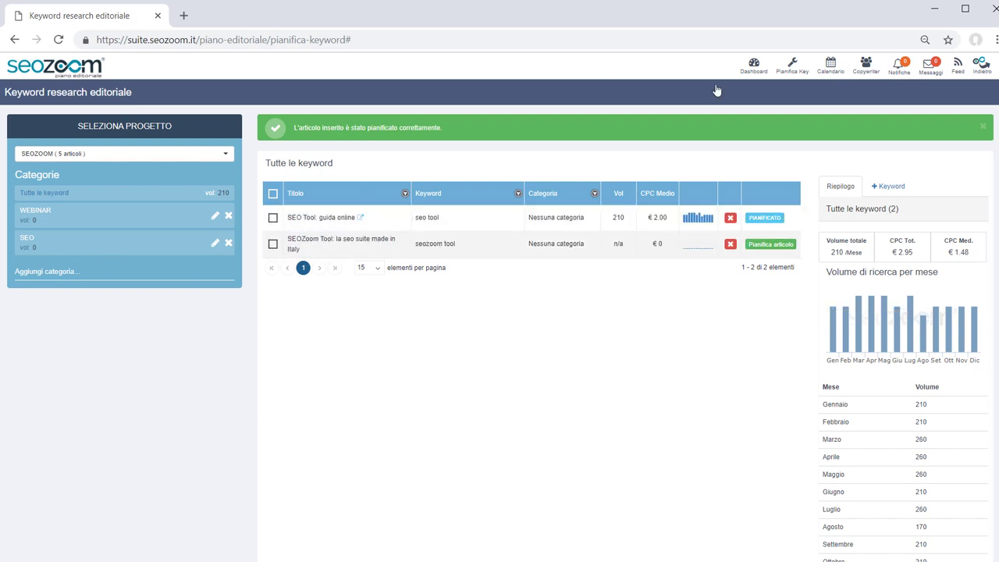
{"action": "left_click", "coordinate": [960, 70]}
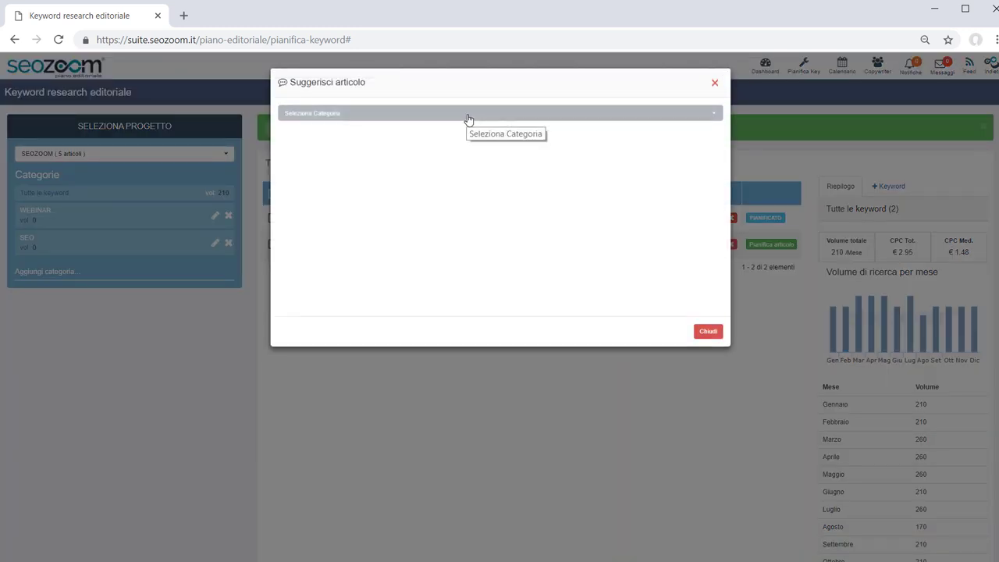
{"action": "left_click", "coordinate": [468, 114]}
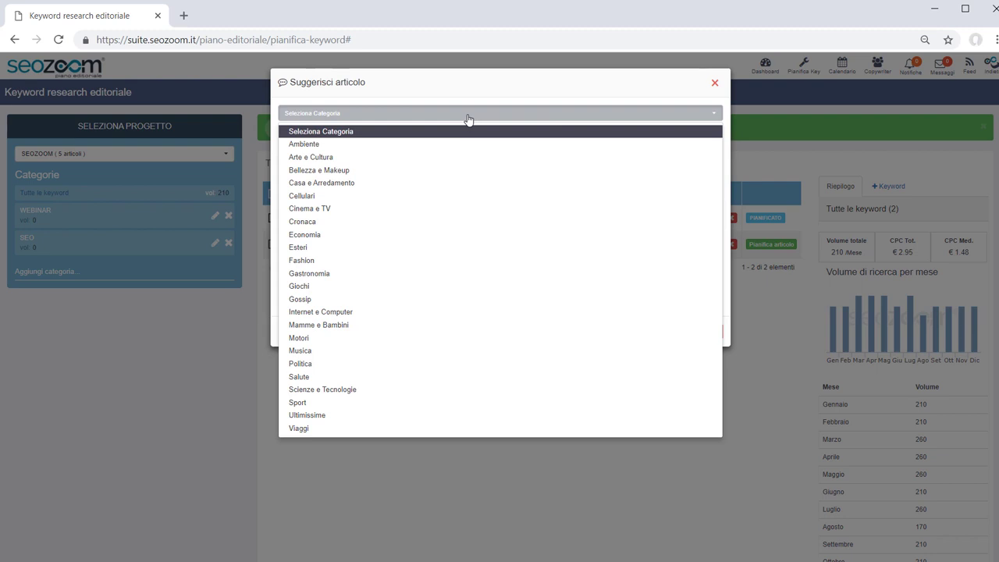
{"action": "left_click", "coordinate": [435, 261]}
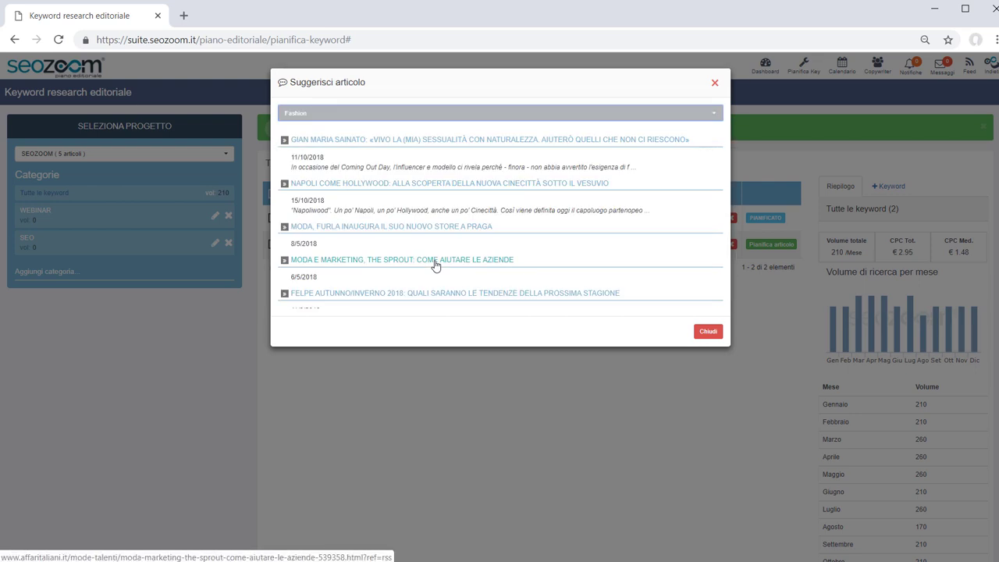
{"action": "left_click", "coordinate": [711, 335]}
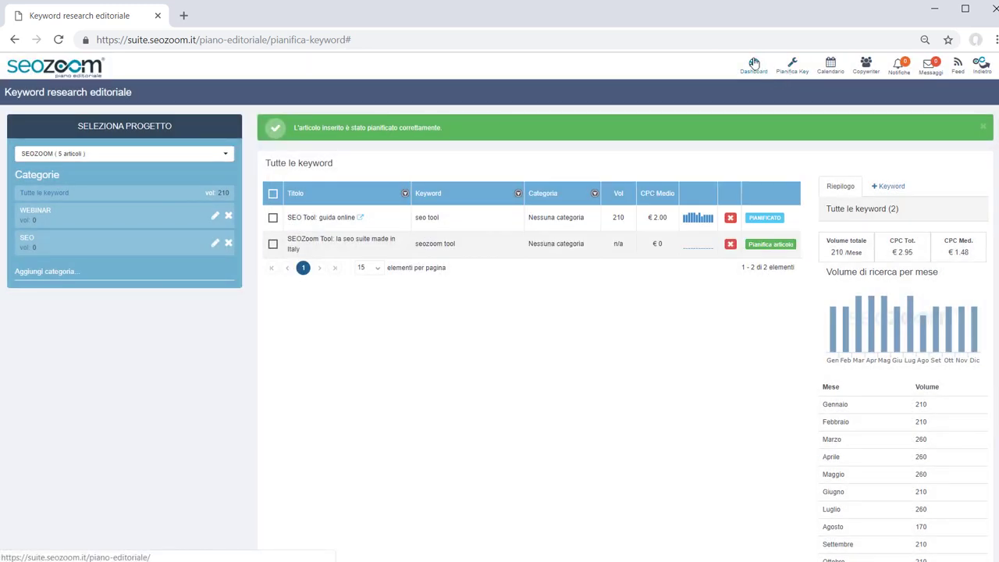
- Return to the editor dashboard and limit it to the SEOZOOM project
{"action": "left_click", "coordinate": [754, 64]}
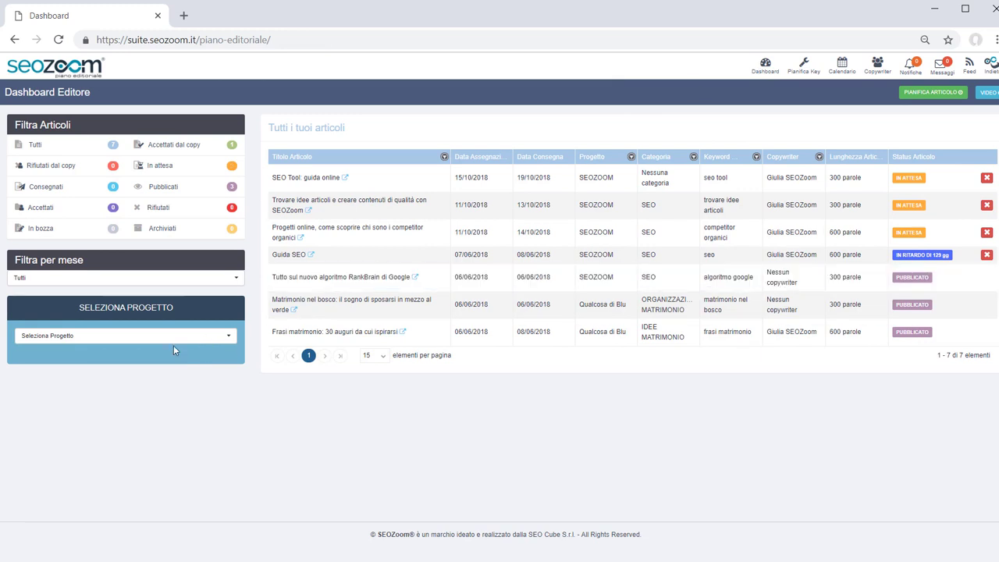
{"action": "left_click", "coordinate": [162, 341]}
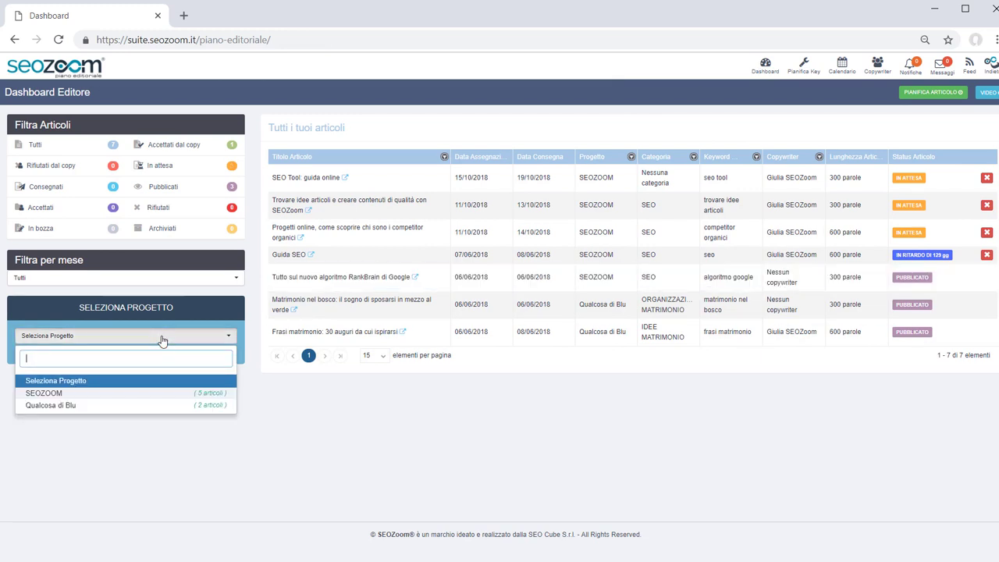
{"action": "left_click", "coordinate": [138, 395]}
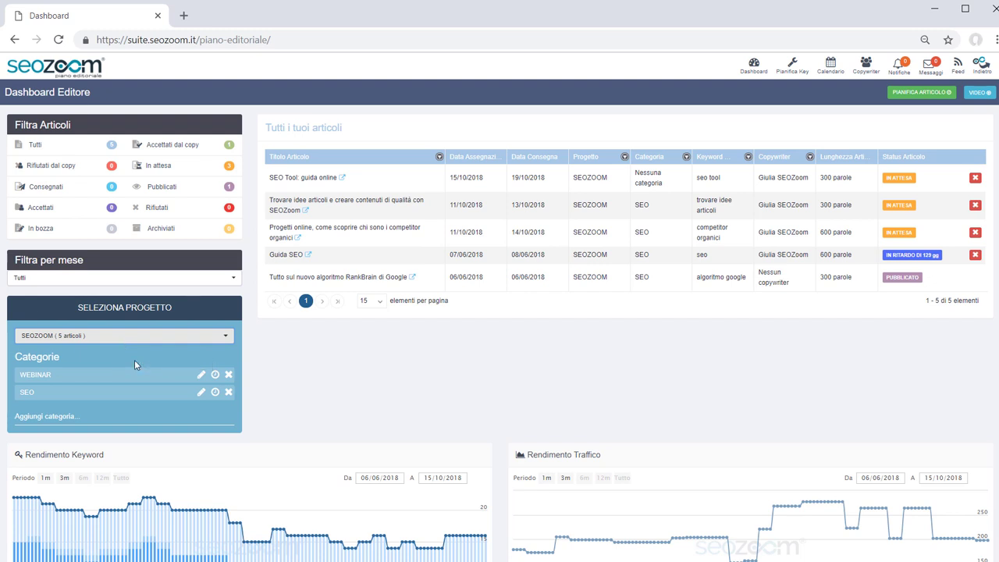
- Examine the SEOZOOM project's keyword, traffic, copywriter and category performance charts
{"action": "scroll", "coordinate": [353, 376], "scroll_direction": "down", "scroll_amount": 3}
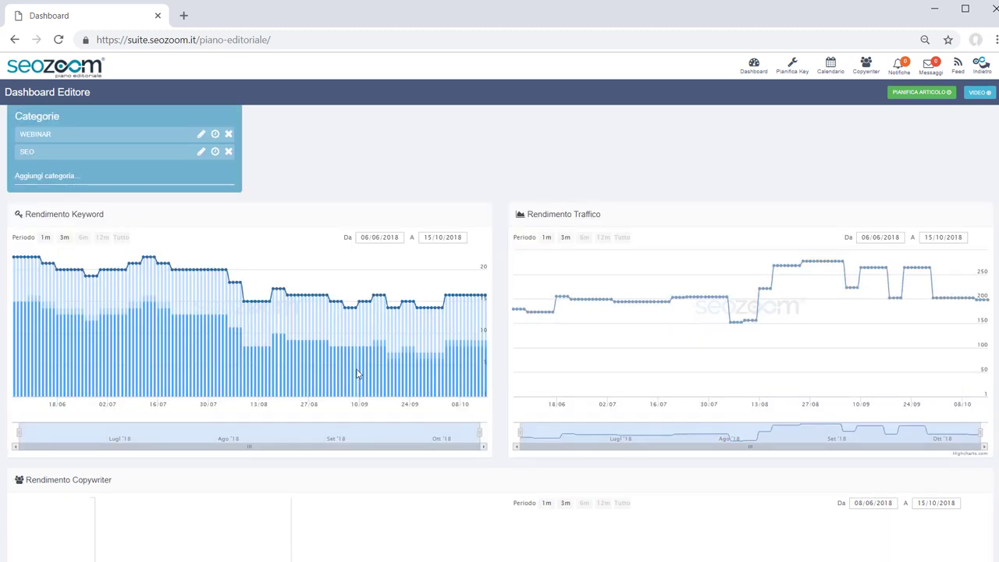
{"action": "scroll", "coordinate": [358, 373], "scroll_direction": "down", "scroll_amount": 2}
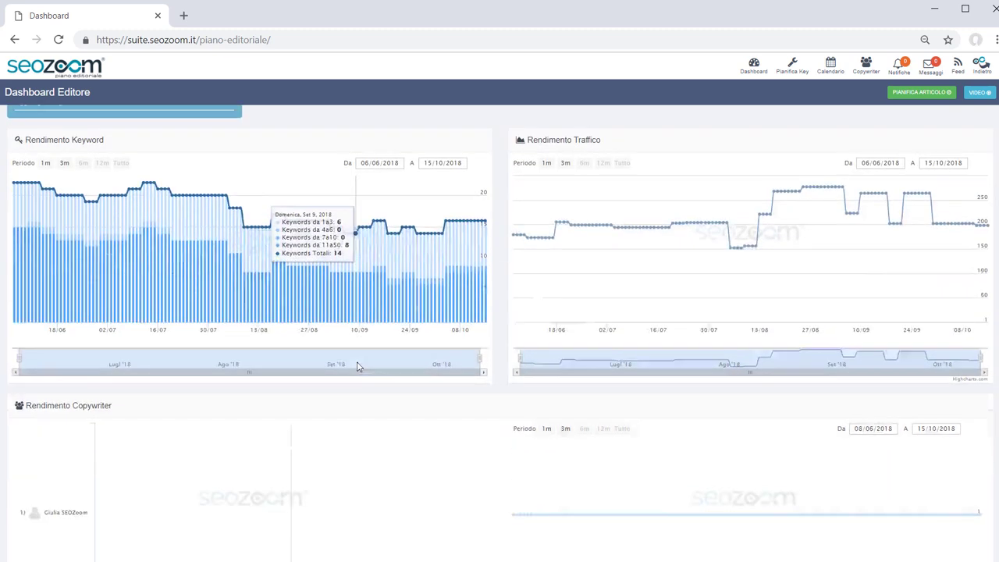
{"action": "scroll", "coordinate": [357, 366], "scroll_direction": "up", "scroll_amount": 1}
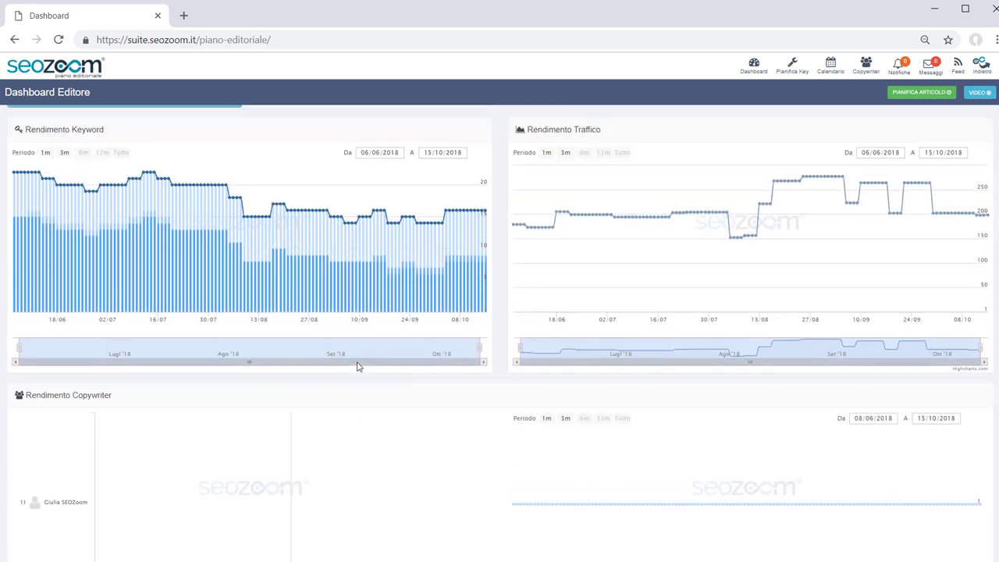
{"action": "scroll", "coordinate": [357, 367], "scroll_direction": "down", "scroll_amount": 2}
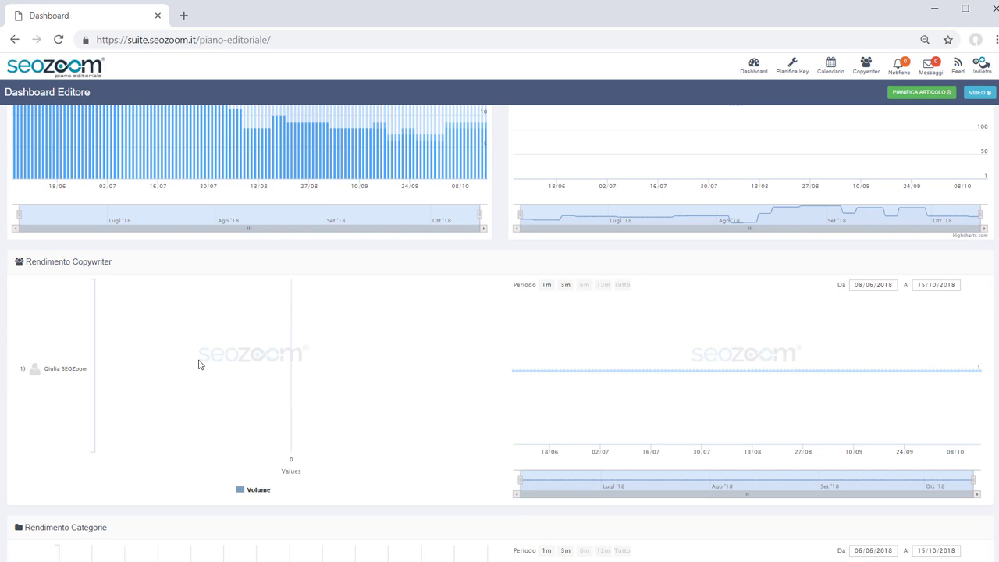
{"action": "scroll", "coordinate": [198, 365], "scroll_direction": "down", "scroll_amount": 2}
{"action": "scroll", "coordinate": [198, 362], "scroll_direction": "down", "scroll_amount": 1}
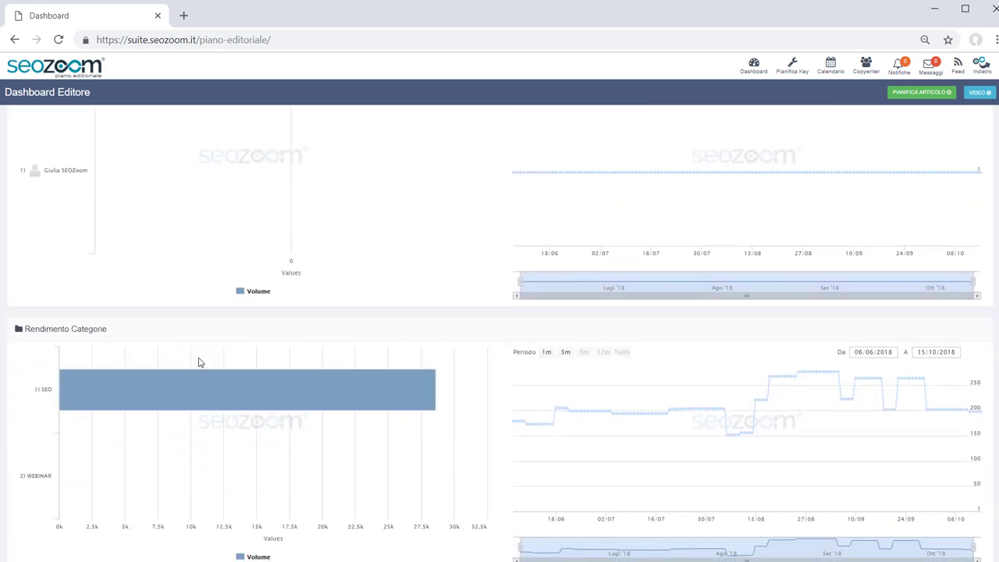
{"action": "mouse_move", "coordinate": [200, 389]}
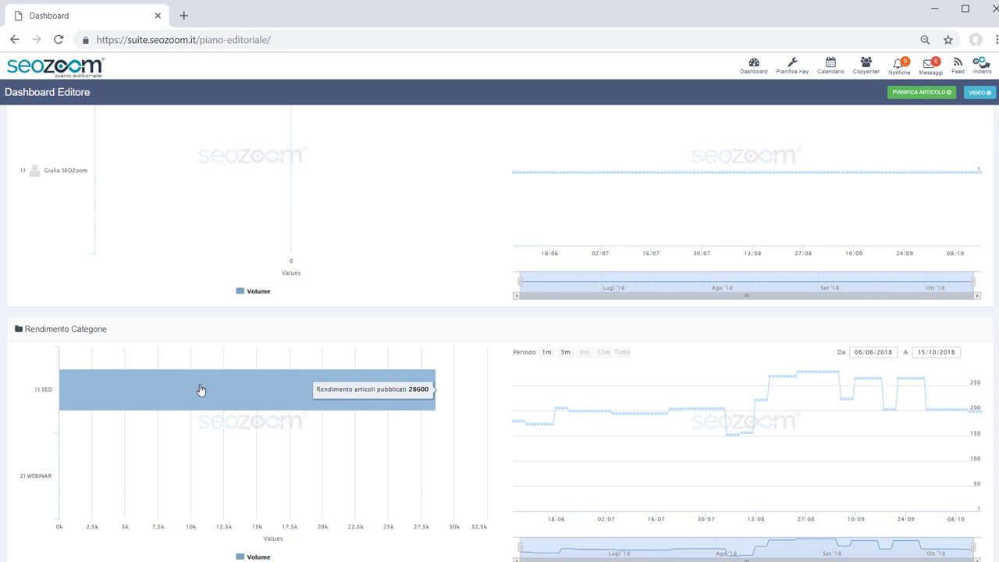
{"action": "scroll", "coordinate": [238, 422], "scroll_direction": "up", "scroll_amount": 10}
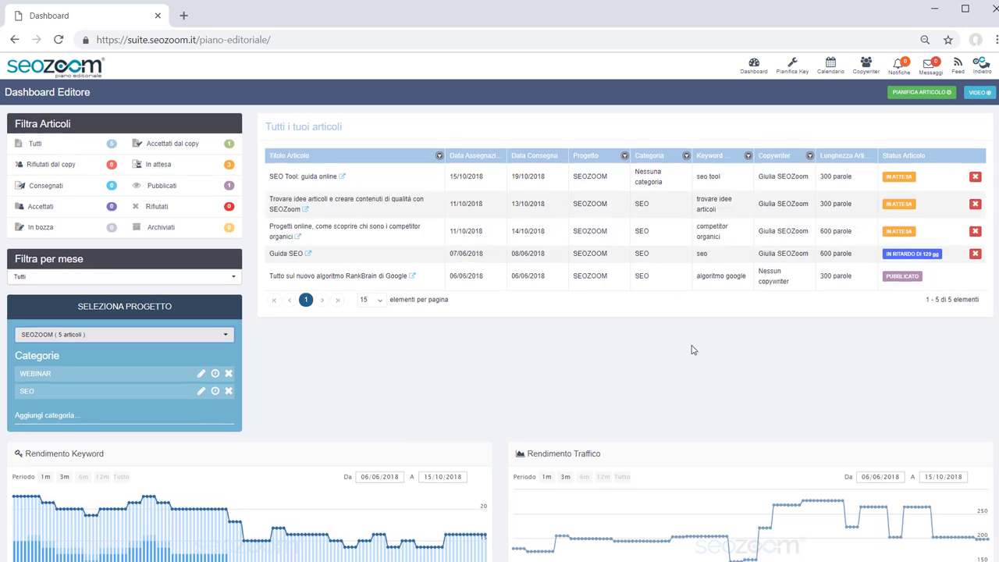
{"action": "scroll", "coordinate": [691, 350], "scroll_direction": "down", "scroll_amount": 2}
{"action": "scroll", "coordinate": [690, 350], "scroll_direction": "down", "scroll_amount": 4}
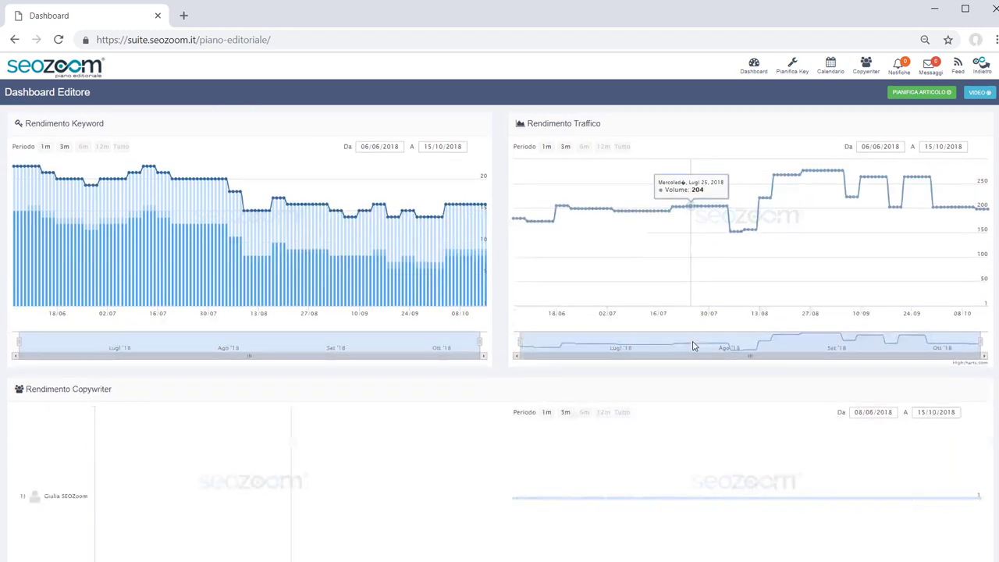
{"action": "scroll", "coordinate": [691, 356], "scroll_direction": "down", "scroll_amount": 1}
{"action": "scroll", "coordinate": [691, 356], "scroll_direction": "up", "scroll_amount": 7}
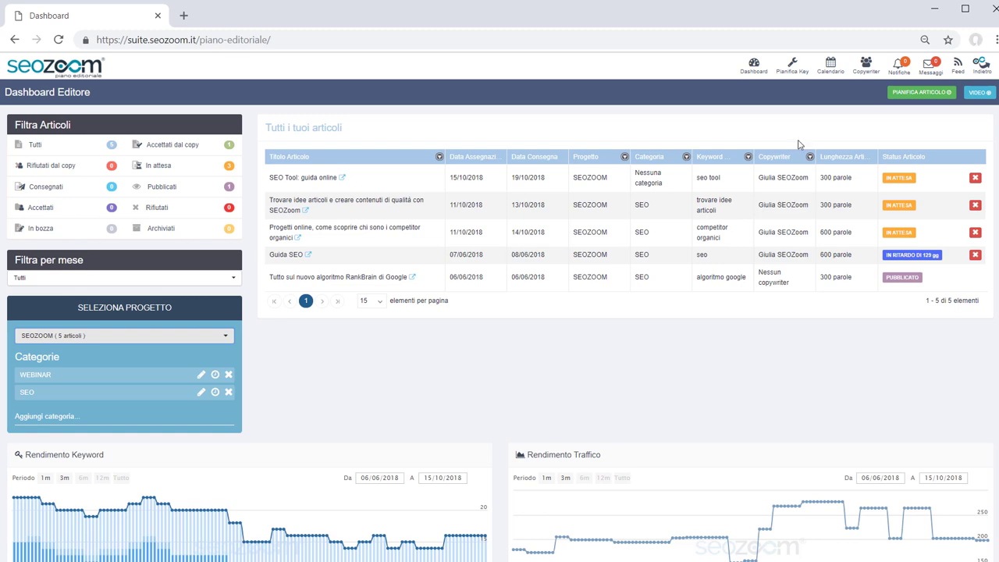
- Try to save a new self-written article plan with its required fields empty, and close the form
{"action": "left_click", "coordinate": [914, 93]}
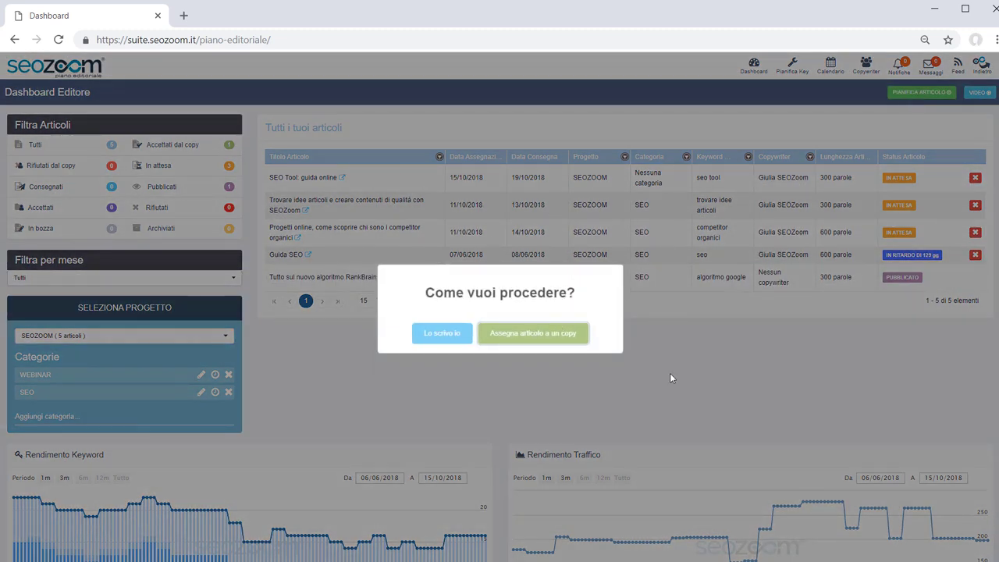
{"action": "left_click", "coordinate": [429, 336]}
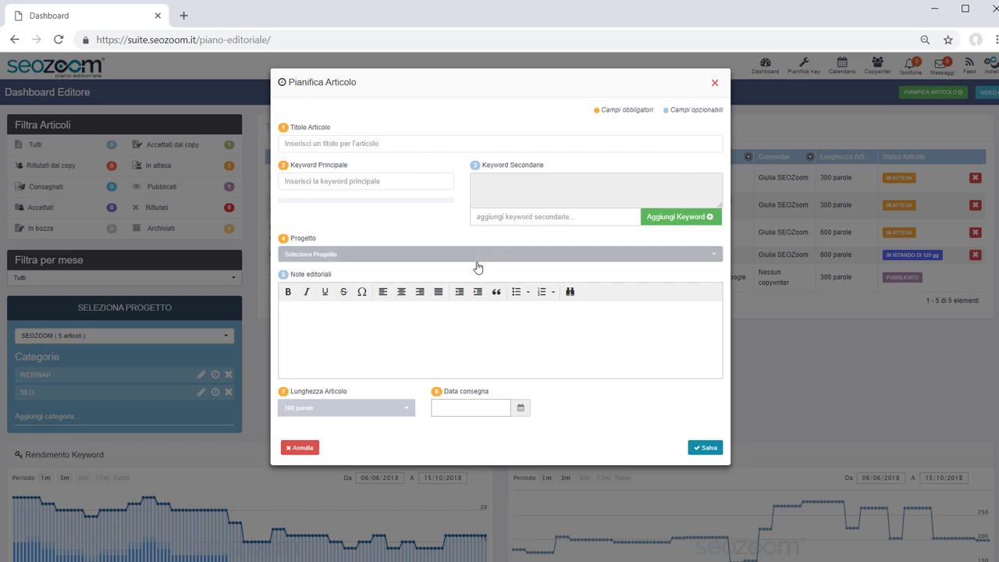
{"action": "left_click", "coordinate": [402, 258]}
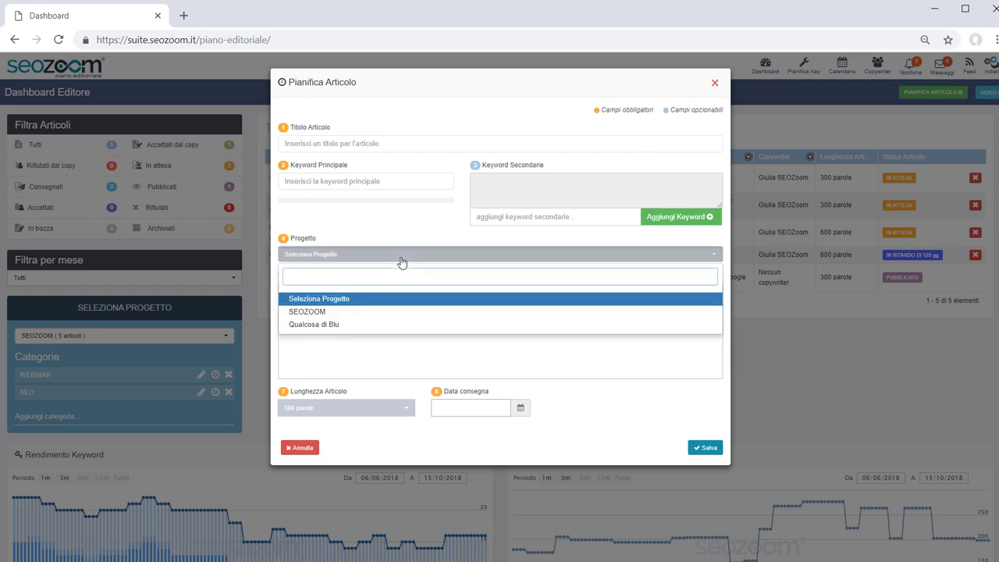
{"action": "left_click", "coordinate": [402, 257]}
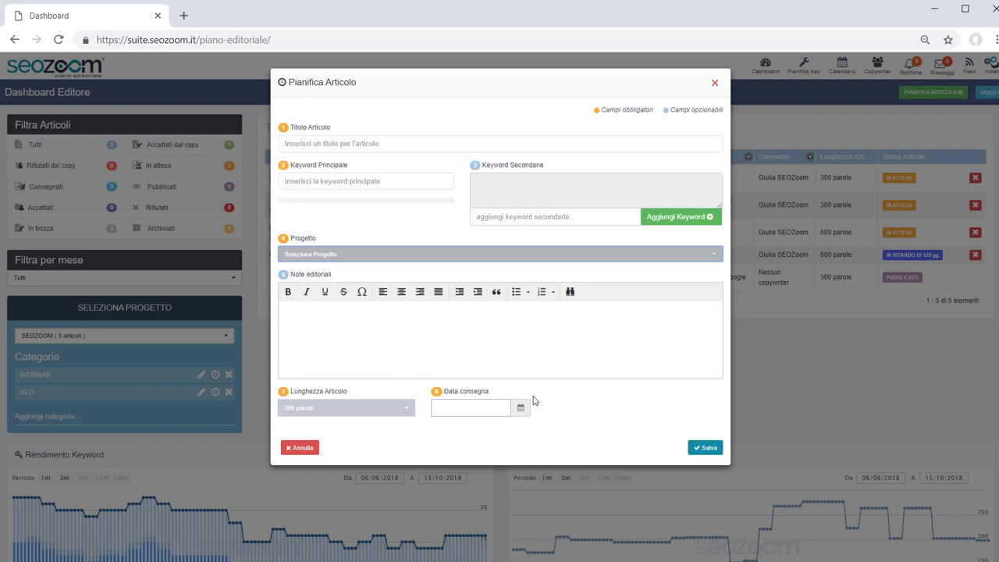
{"action": "left_click", "coordinate": [704, 448]}
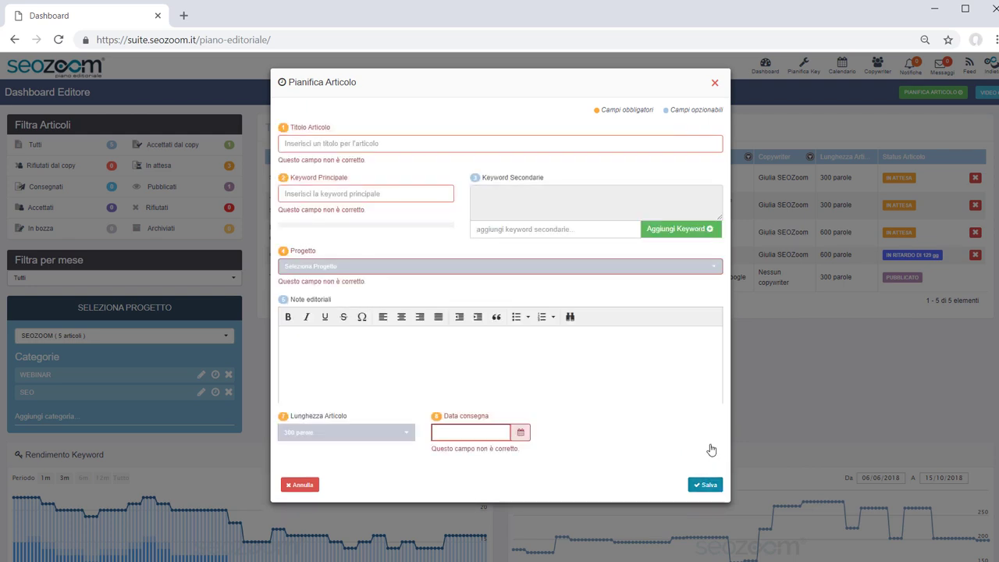
{"action": "left_click", "coordinate": [714, 82]}
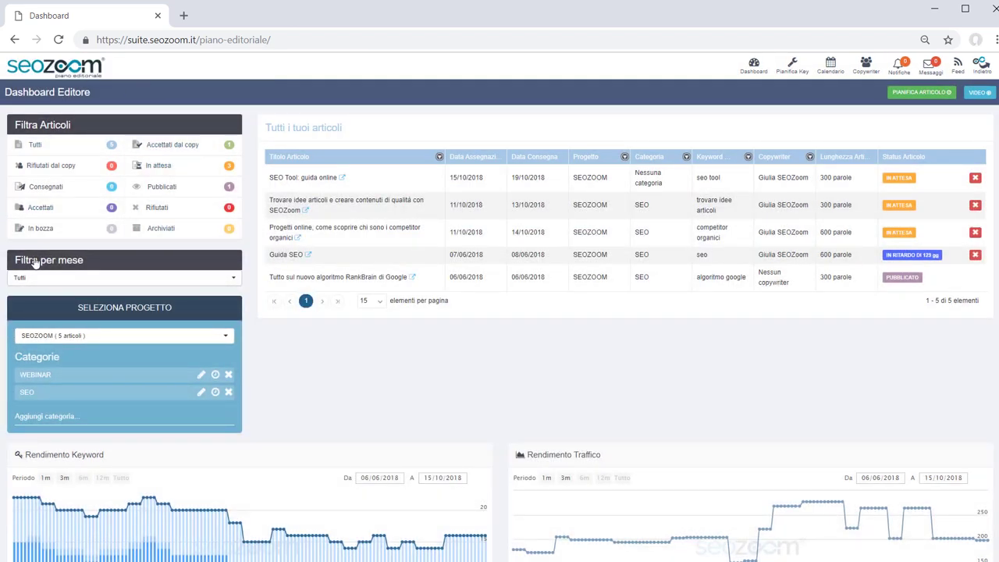
- Filter the SEOZOOM project's articles by Rifiutati dal copy, Consegnati, Accettati and In bozza in turn
{"action": "left_click", "coordinate": [56, 174]}
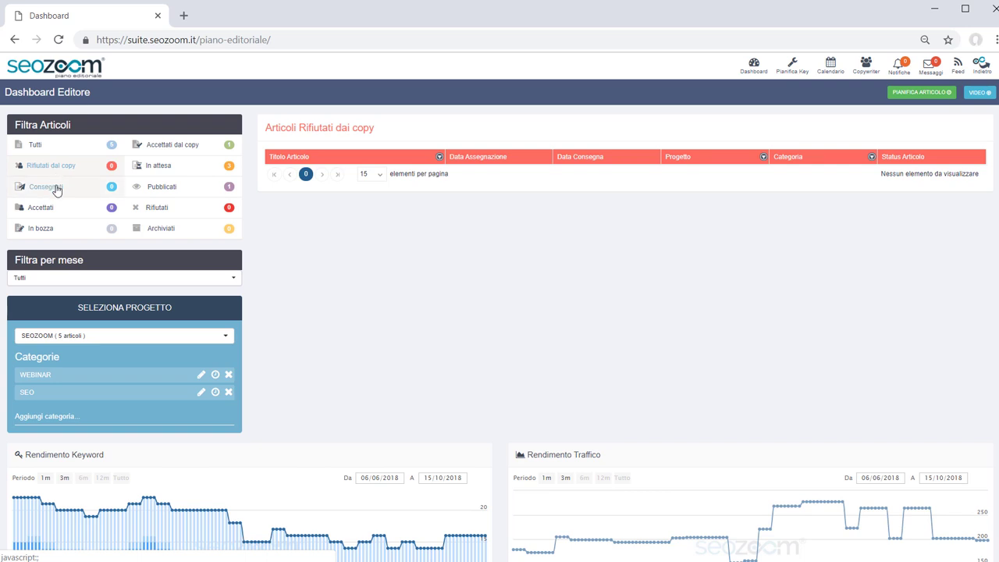
{"action": "left_click", "coordinate": [57, 189]}
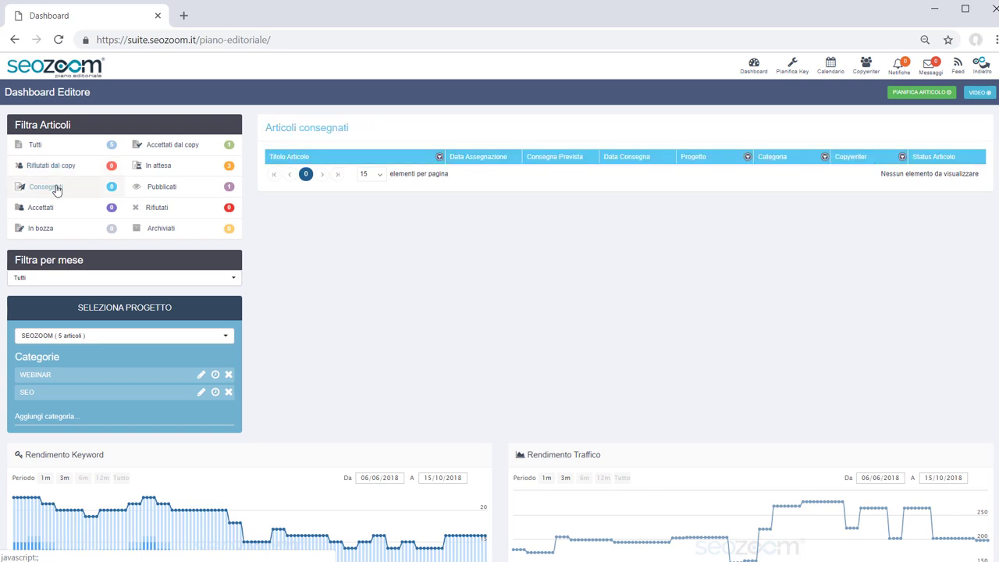
{"action": "left_click", "coordinate": [90, 211]}
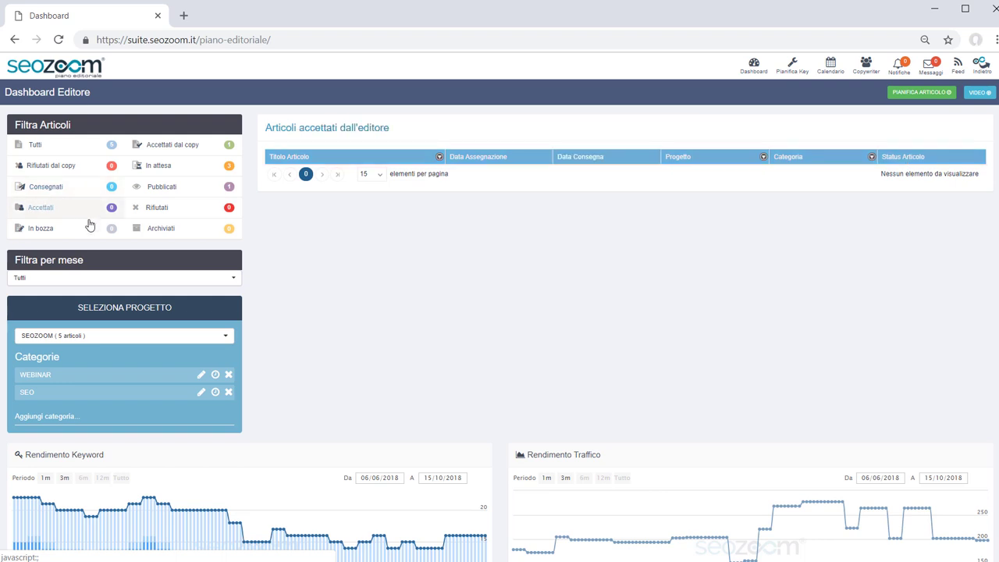
{"action": "left_click", "coordinate": [89, 227]}
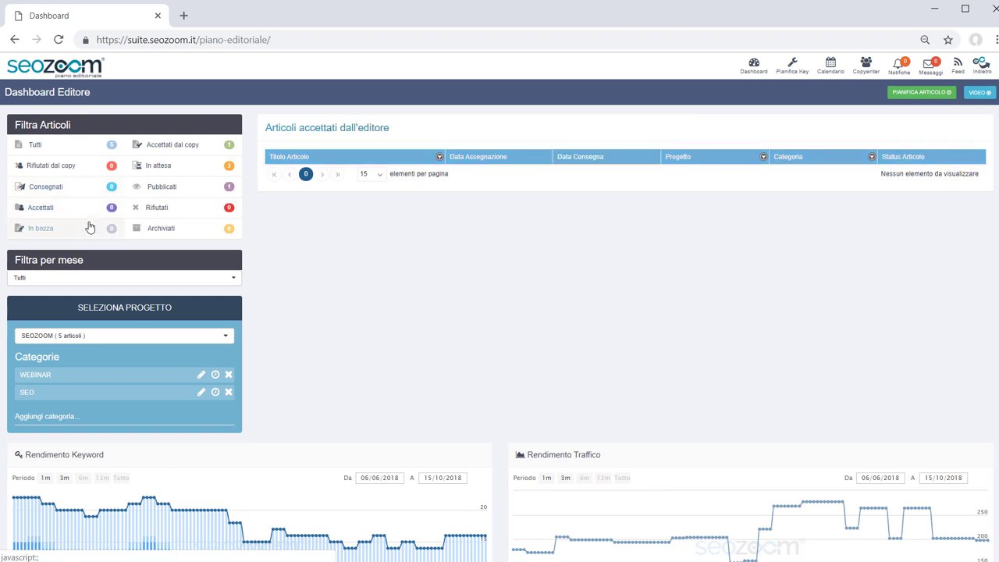
- View the project's articles under Accettati dal copy, In attesa, Pubblicati, Rifiutati and Archiviati in turn
{"action": "left_click", "coordinate": [172, 148]}
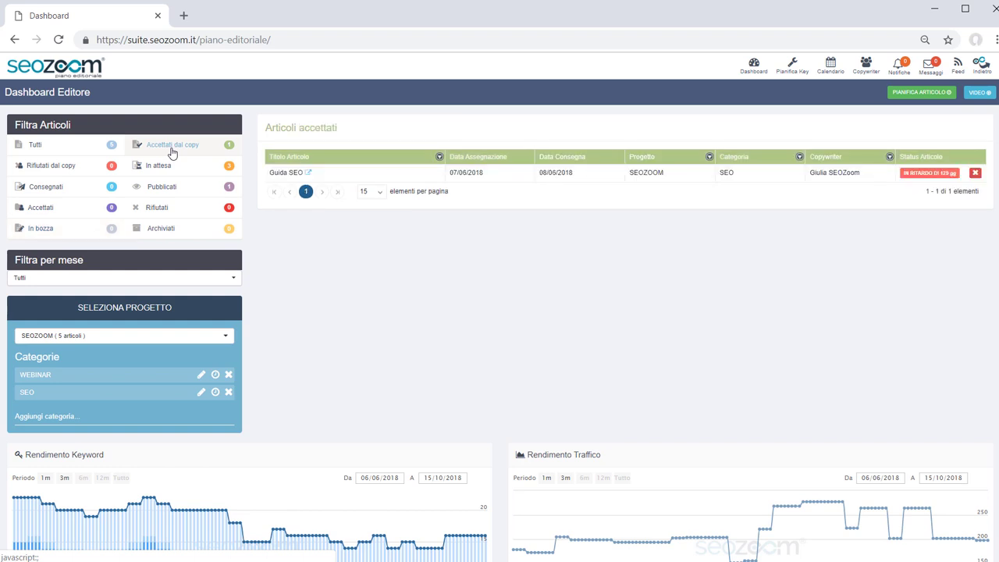
{"action": "left_click", "coordinate": [158, 166]}
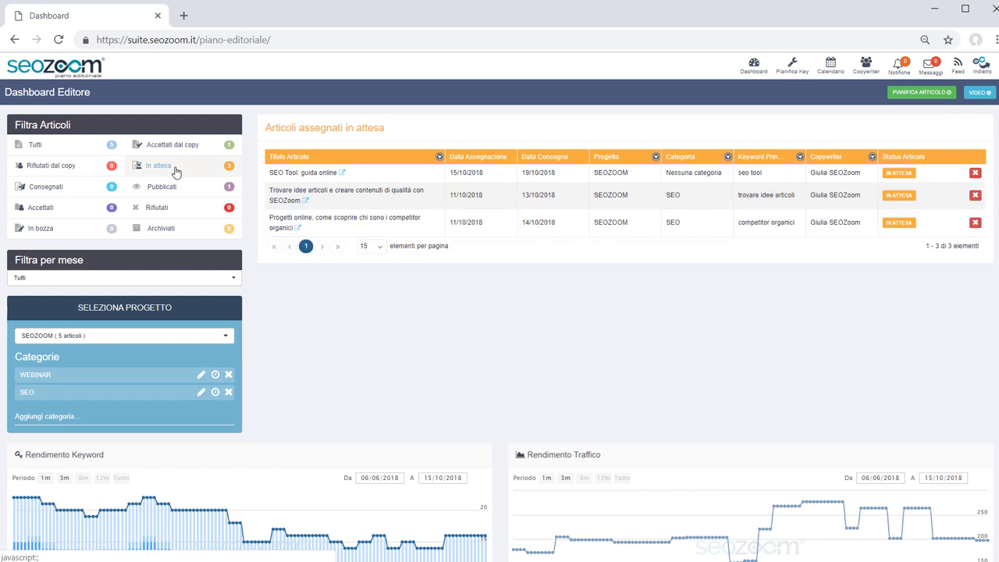
{"action": "left_click", "coordinate": [176, 188]}
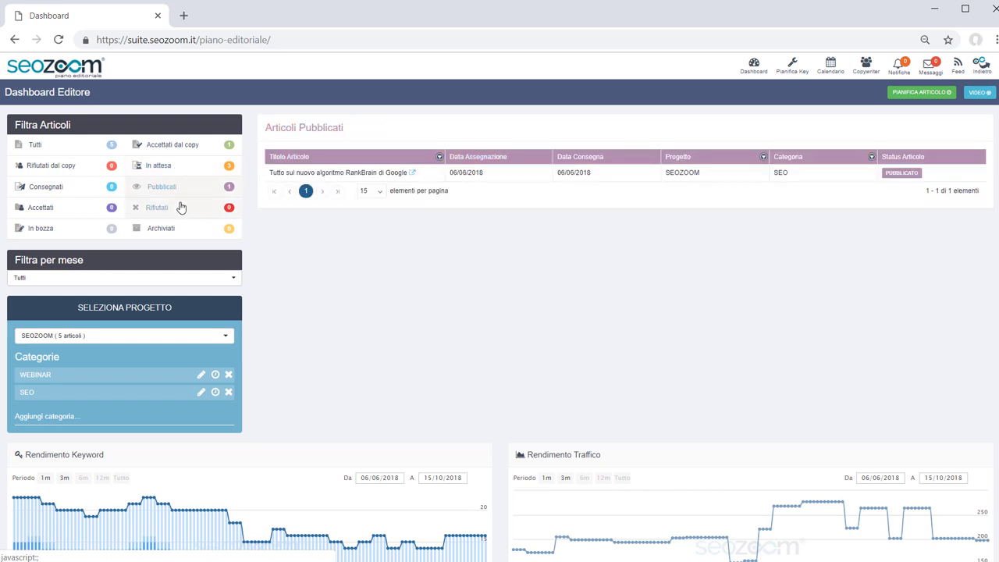
{"action": "left_click", "coordinate": [180, 207]}
{"action": "left_click", "coordinate": [185, 228]}
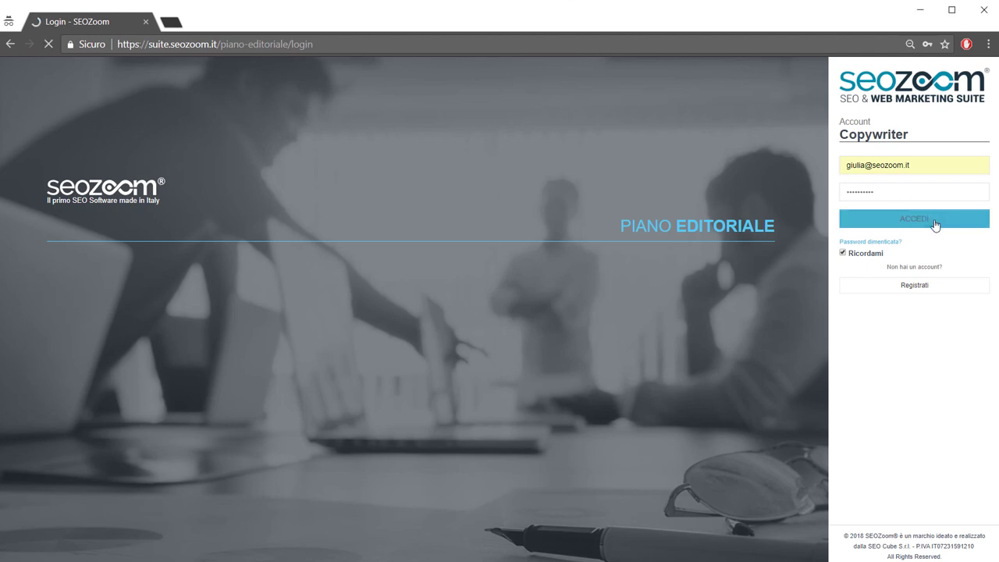
- Enter the account password and sign in to the copywriter account of the Piano Editoriale
{"action": "left_click", "coordinate": [887, 195]}
{"action": "left_click", "coordinate": [897, 219]}
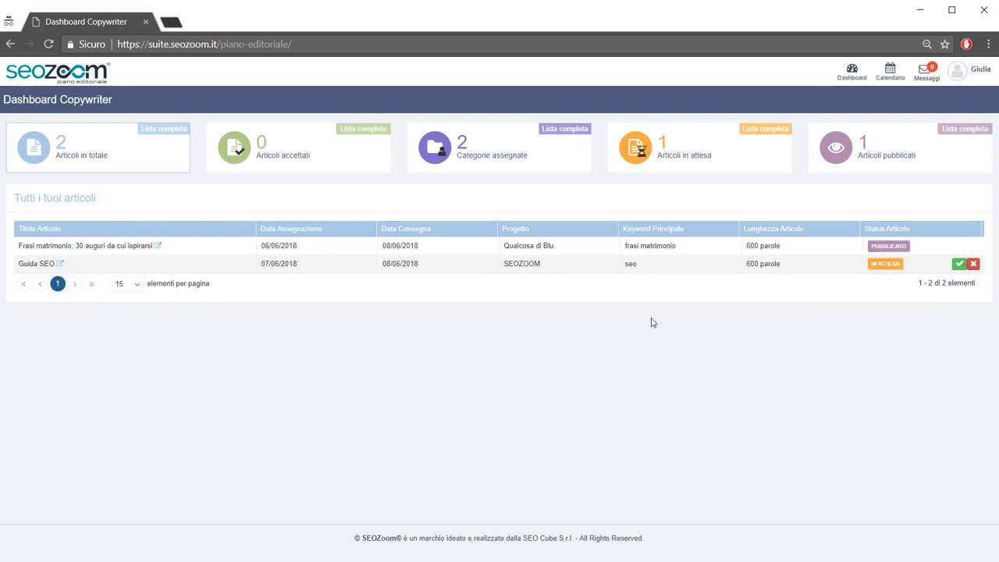
- Open the pending Guida SEO article, view the copywriter calendar from it and return to the article
{"action": "left_click", "coordinate": [39, 267]}
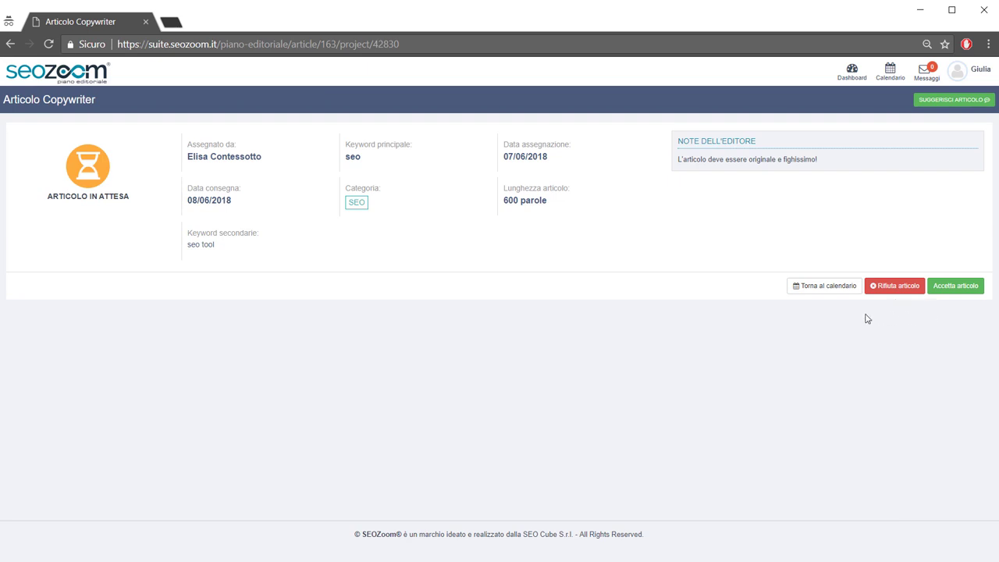
{"action": "left_click", "coordinate": [832, 288]}
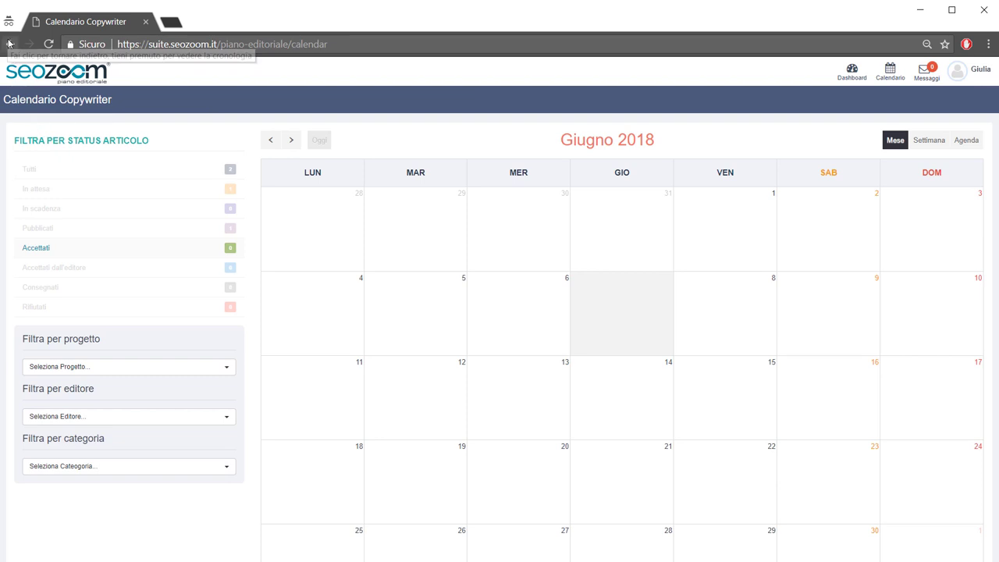
{"action": "left_click", "coordinate": [8, 44]}
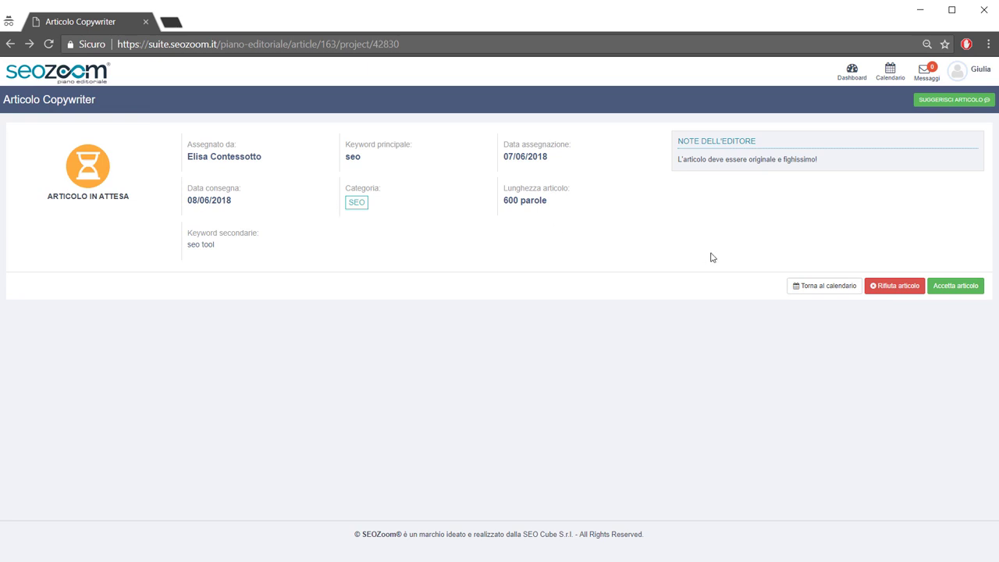
- Accept the Guida SEO article and review its SEO score, Google preview and writing guidelines
{"action": "left_click", "coordinate": [953, 293]}
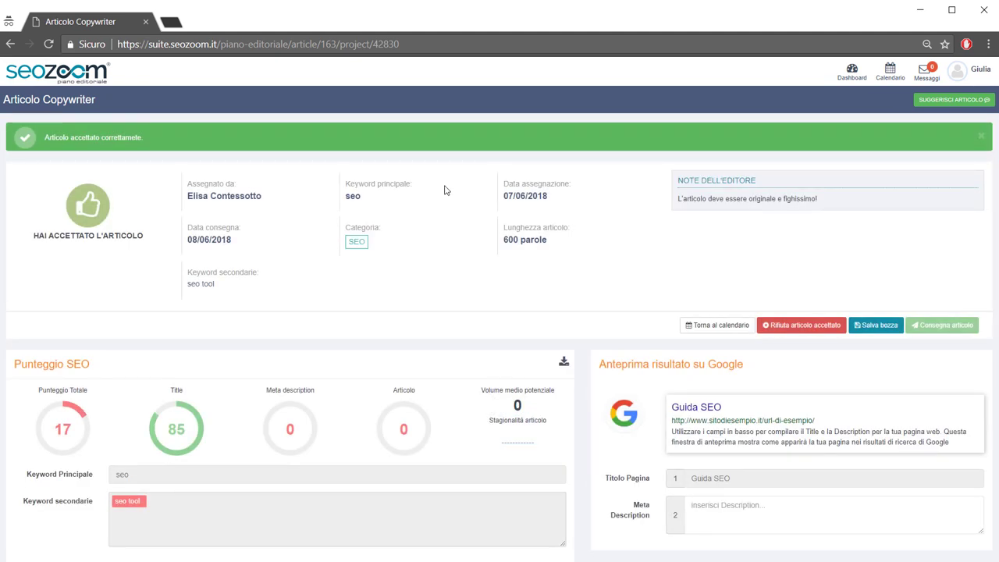
{"action": "scroll", "coordinate": [445, 187], "scroll_direction": "down", "scroll_amount": 3}
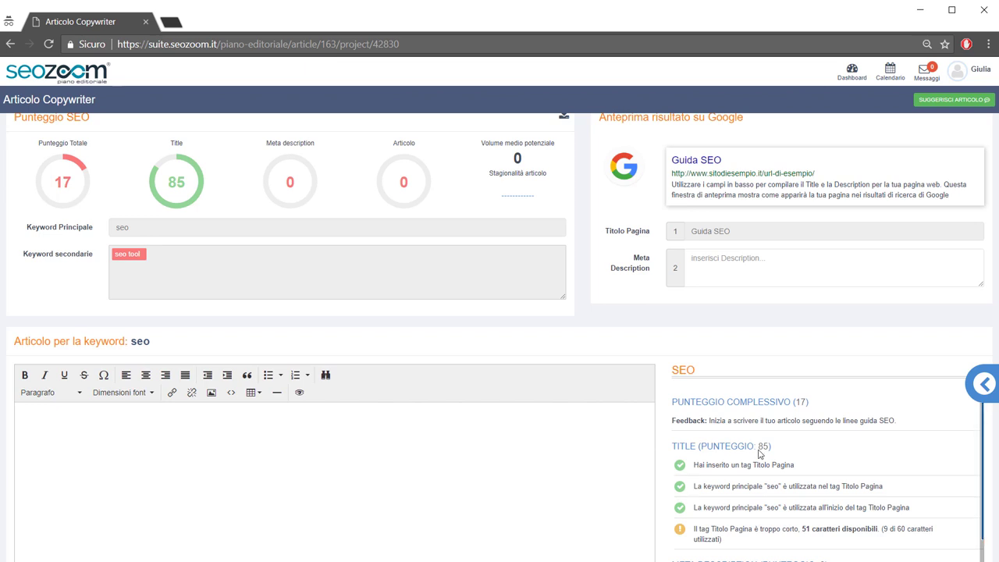
{"action": "scroll", "coordinate": [918, 401], "scroll_direction": "down", "scroll_amount": 3}
{"action": "scroll", "coordinate": [919, 401], "scroll_direction": "up", "scroll_amount": 5}
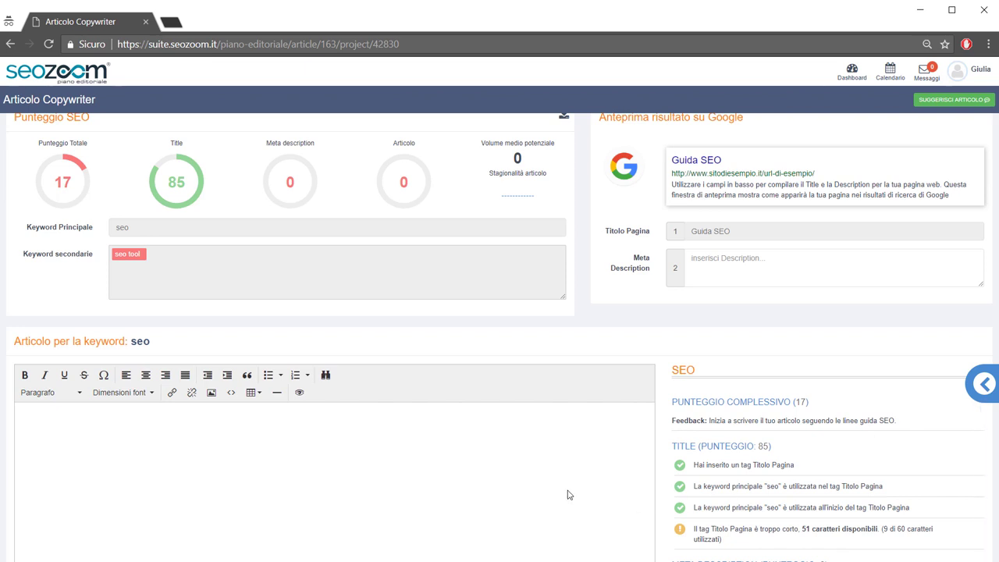
- Expand the writing aids and view the semantic analysis phrases for the terms motori di ricerca, risultati and parole
{"action": "left_click", "coordinate": [980, 389]}
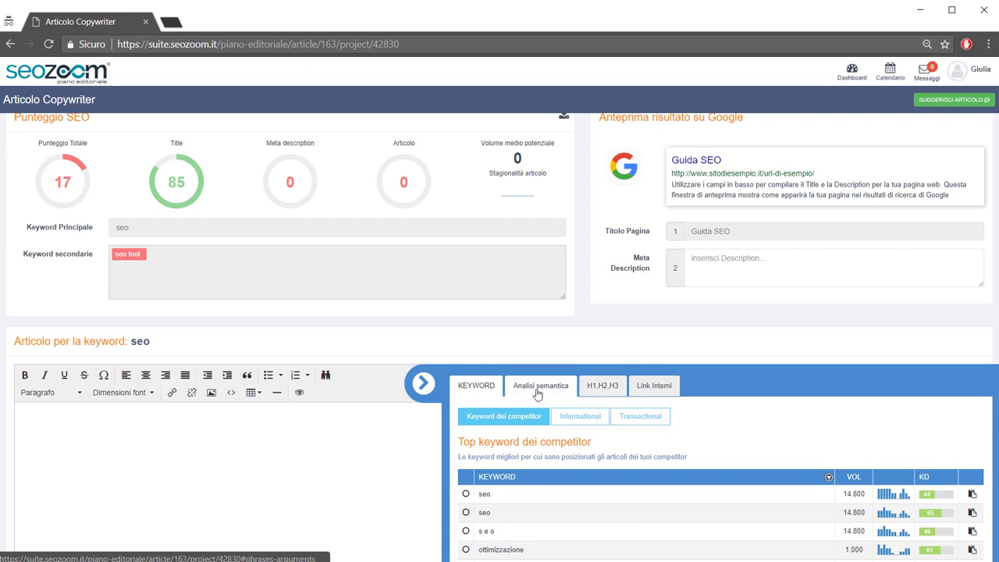
{"action": "left_click", "coordinate": [537, 390]}
{"action": "scroll", "coordinate": [915, 324], "scroll_direction": "down", "scroll_amount": 1}
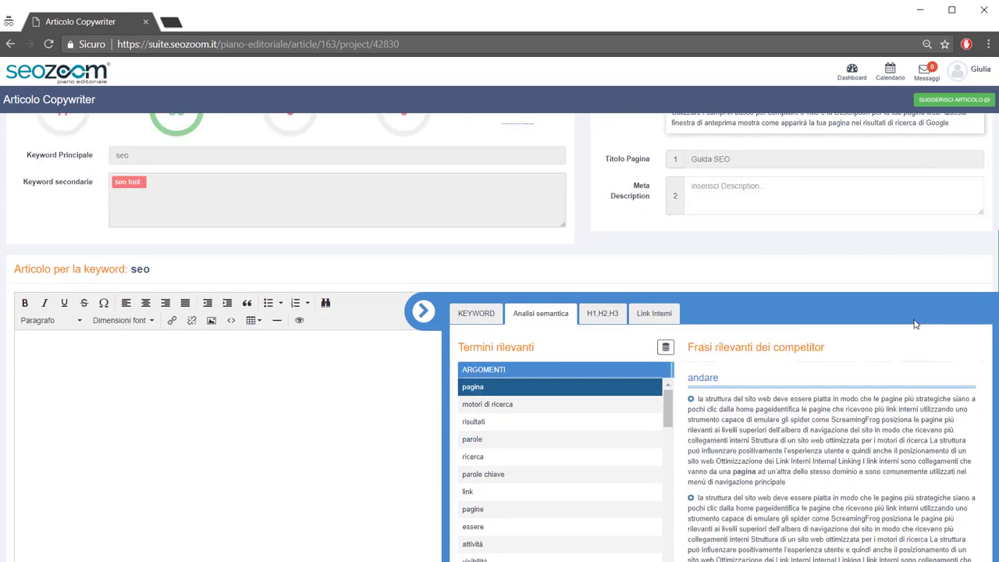
{"action": "scroll", "coordinate": [915, 324], "scroll_direction": "down", "scroll_amount": 2}
{"action": "scroll", "coordinate": [858, 324], "scroll_direction": "up", "scroll_amount": 1}
{"action": "scroll", "coordinate": [780, 328], "scroll_direction": "down", "scroll_amount": 1}
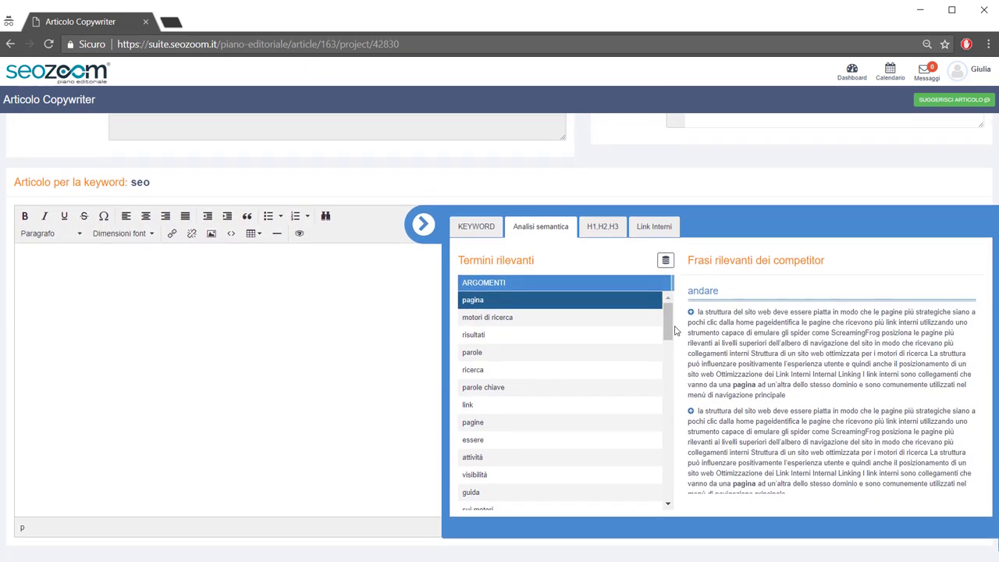
{"action": "left_click", "coordinate": [584, 320]}
{"action": "left_click", "coordinate": [587, 344]}
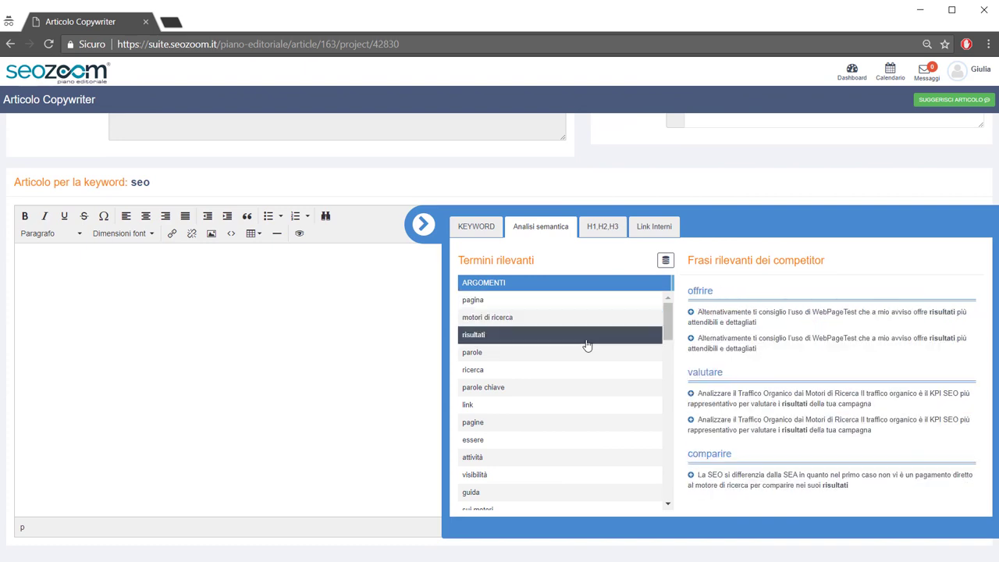
{"action": "left_click", "coordinate": [584, 355]}
{"action": "left_click", "coordinate": [584, 320]}
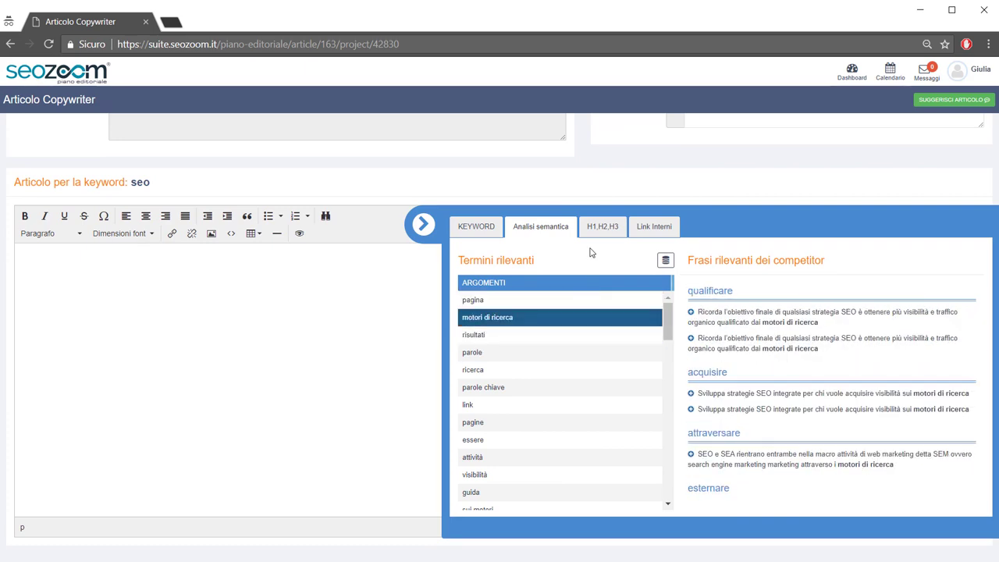
- View the competitors' H1 headings and the diagram of internal links they use as further reading
{"action": "left_click", "coordinate": [596, 227]}
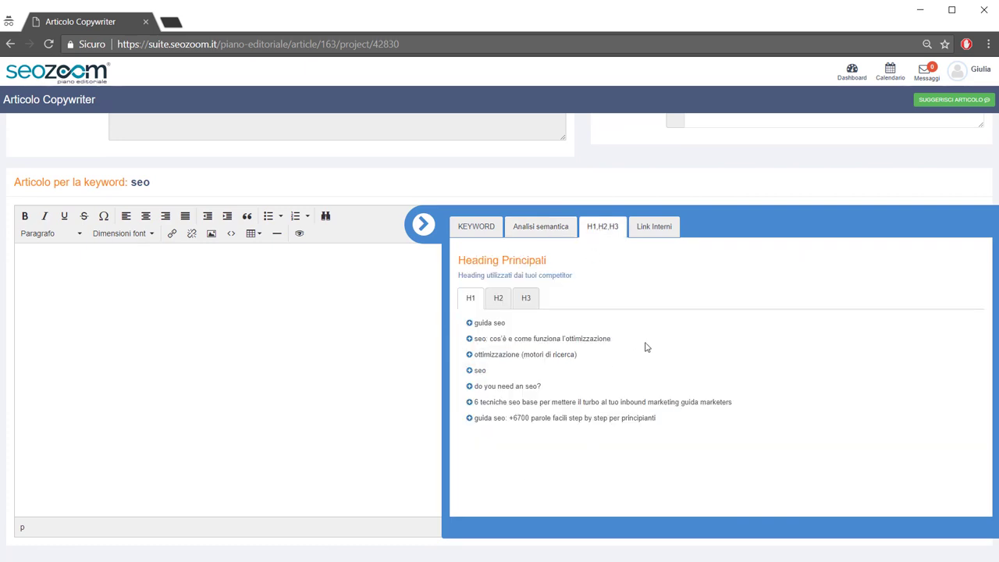
{"action": "left_click", "coordinate": [652, 227]}
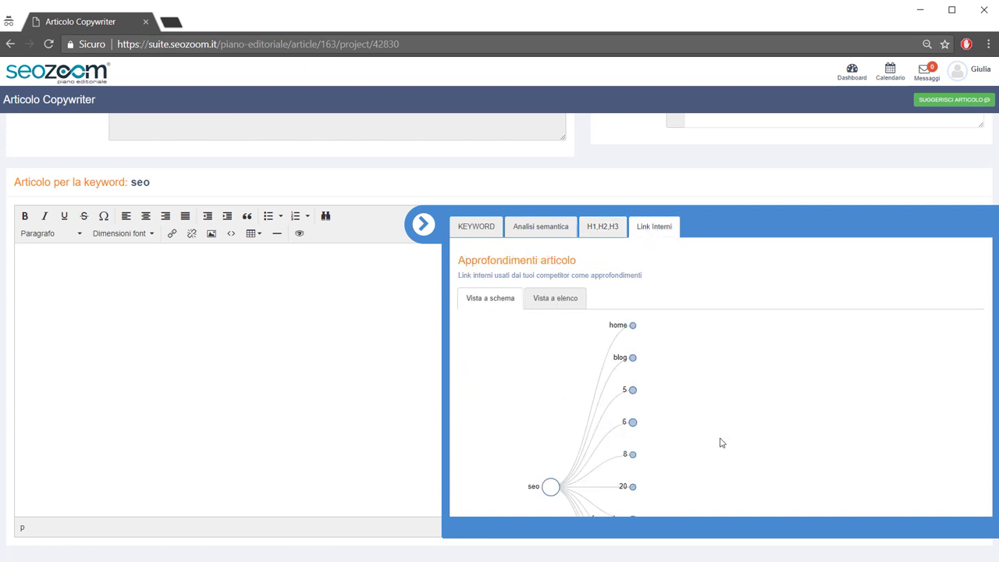
{"action": "scroll", "coordinate": [720, 439], "scroll_direction": "down", "scroll_amount": 1}
{"action": "scroll", "coordinate": [721, 437], "scroll_direction": "up", "scroll_amount": 3}
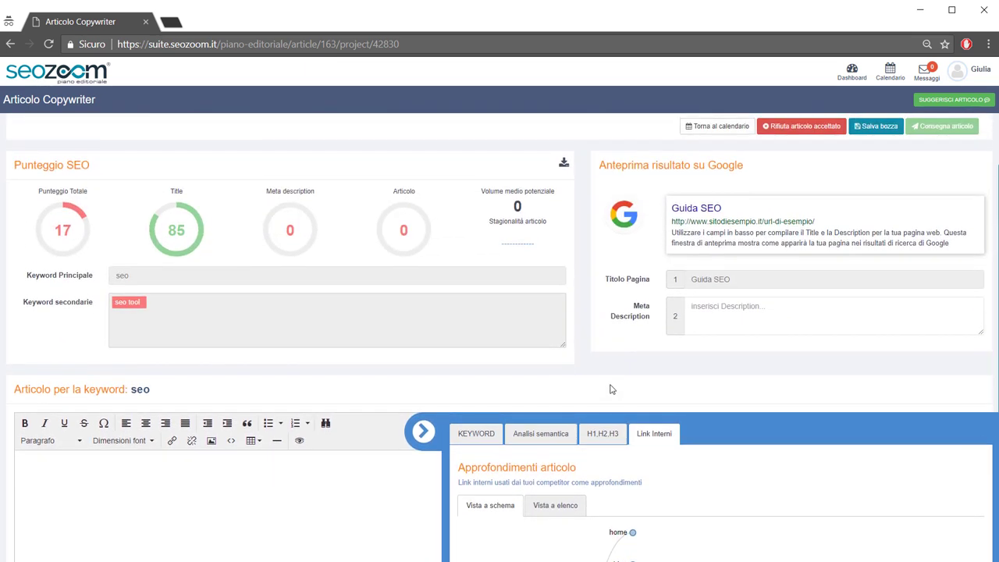
- Insert the competitor H1 heading "guida seo" into the article and extend it to "guida seo: come iniziare?"
{"action": "scroll", "coordinate": [610, 388], "scroll_direction": "down", "scroll_amount": 1}
{"action": "left_click", "coordinate": [540, 407]}
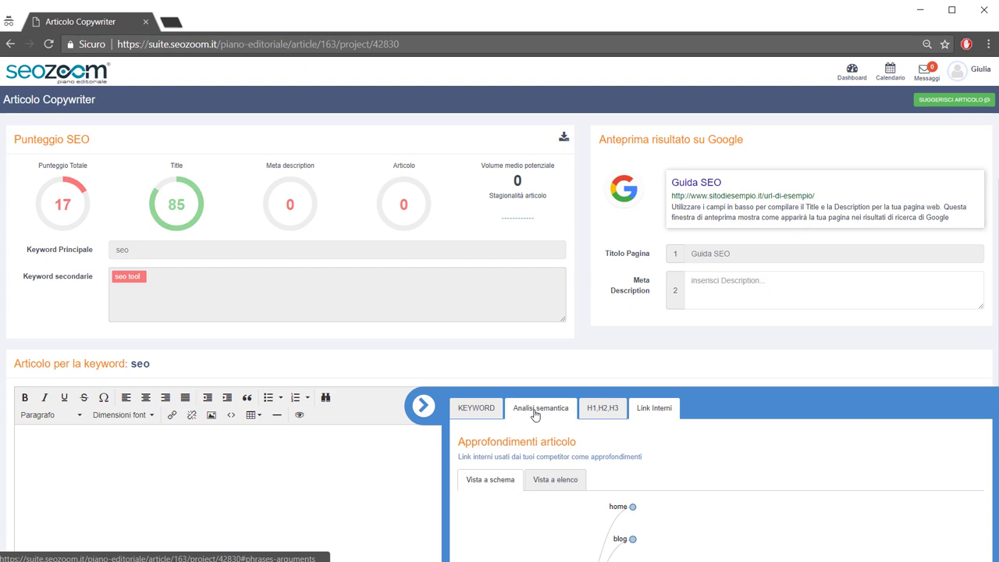
{"action": "left_click", "coordinate": [595, 405]}
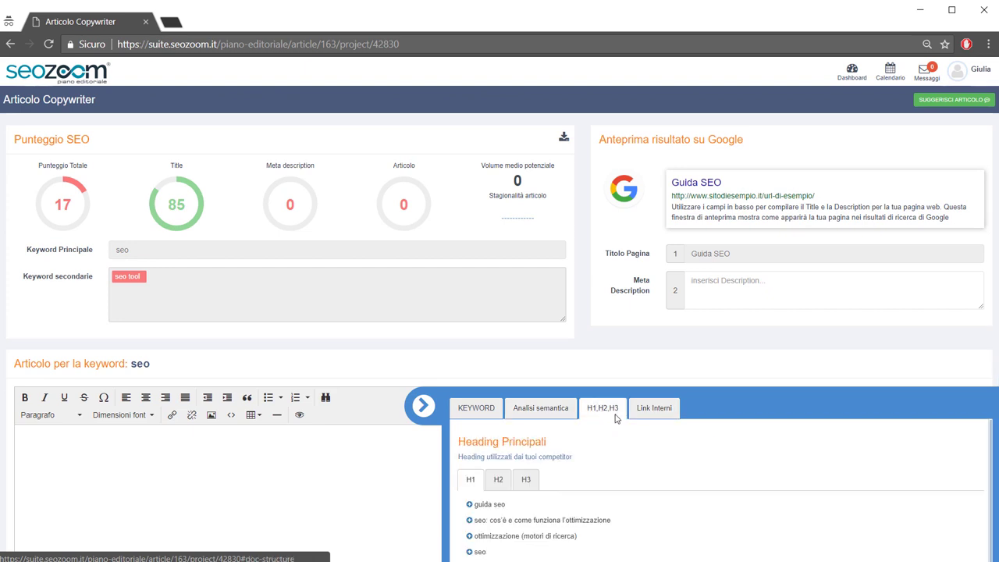
{"action": "scroll", "coordinate": [603, 419], "scroll_direction": "down", "scroll_amount": 1}
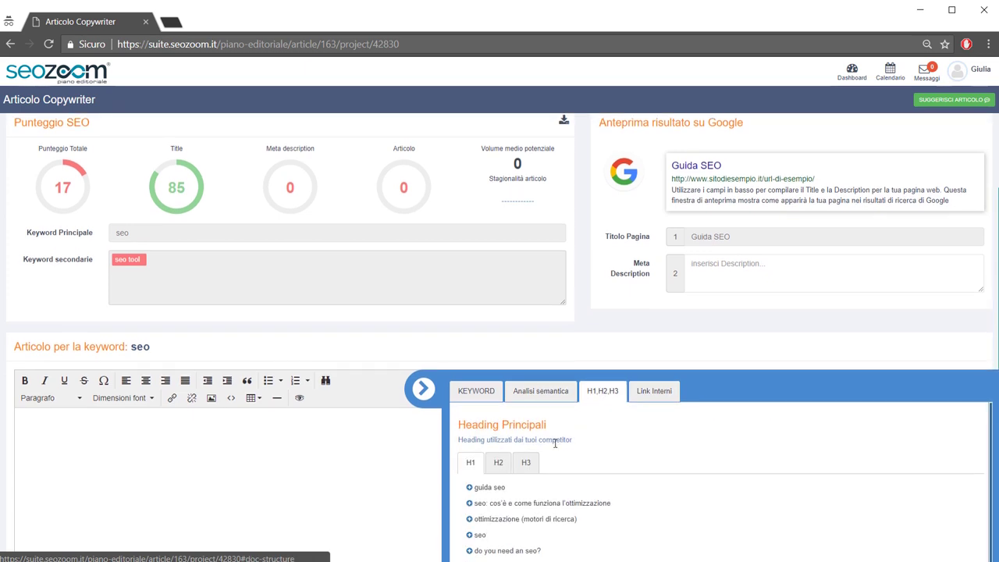
{"action": "left_click", "coordinate": [469, 487]}
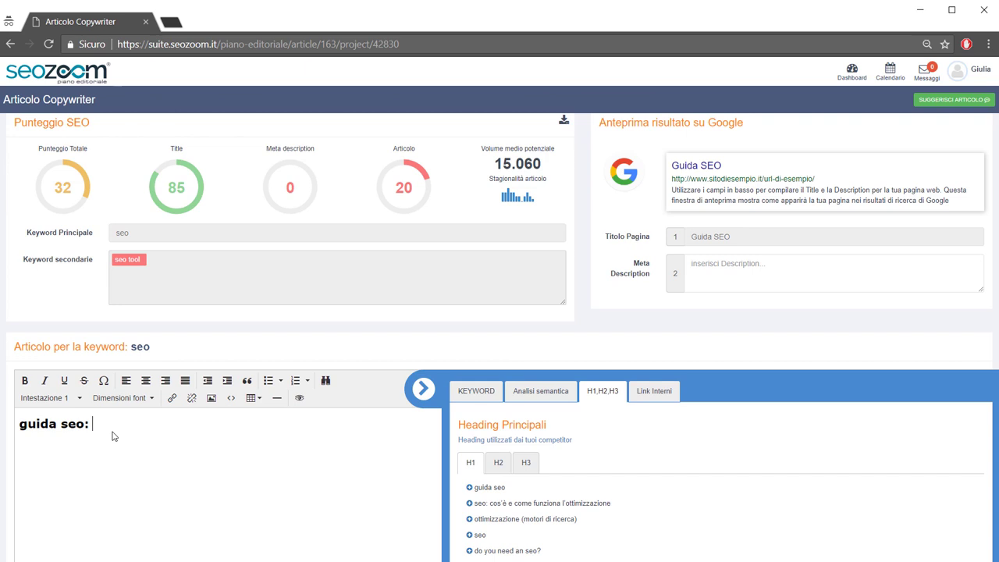
{"action": "type", "text": "come iniziare?"}
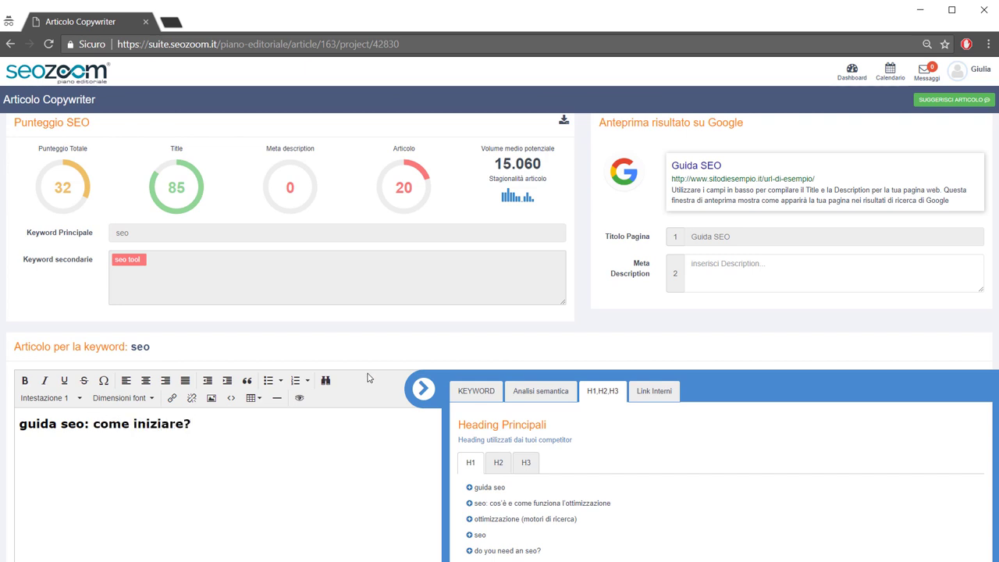
- Collapse the writing aids and review the article's SEO guidelines and scores
{"action": "left_click", "coordinate": [420, 395]}
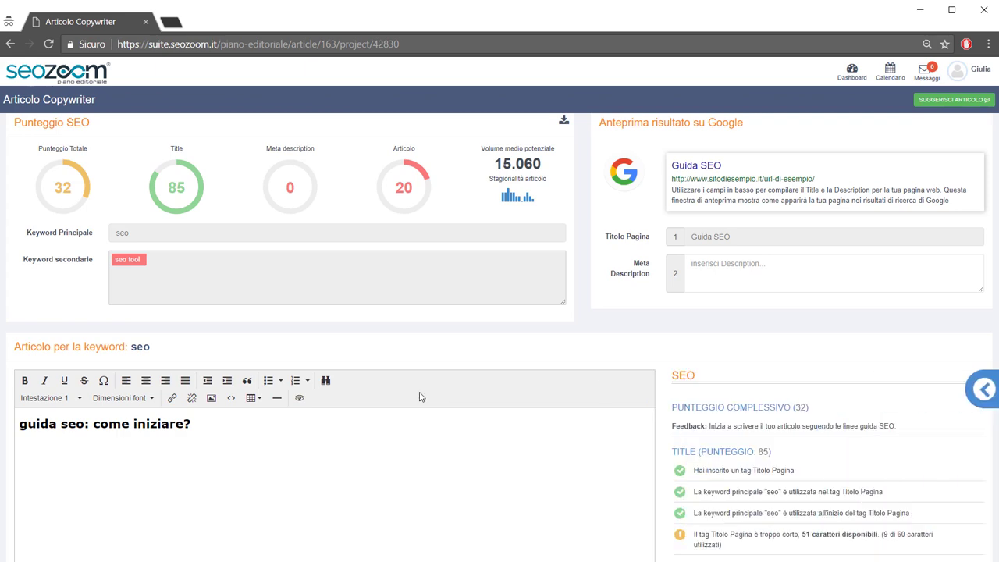
{"action": "scroll", "coordinate": [419, 397], "scroll_direction": "up", "scroll_amount": 3}
{"action": "scroll", "coordinate": [434, 374], "scroll_direction": "down", "scroll_amount": 5}
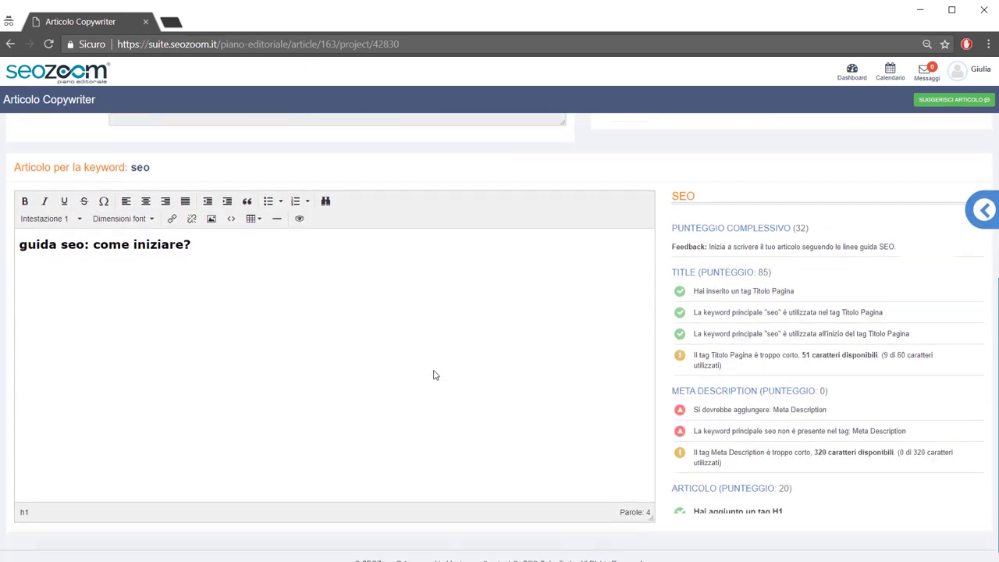
{"action": "scroll", "coordinate": [435, 373], "scroll_direction": "up", "scroll_amount": 8}
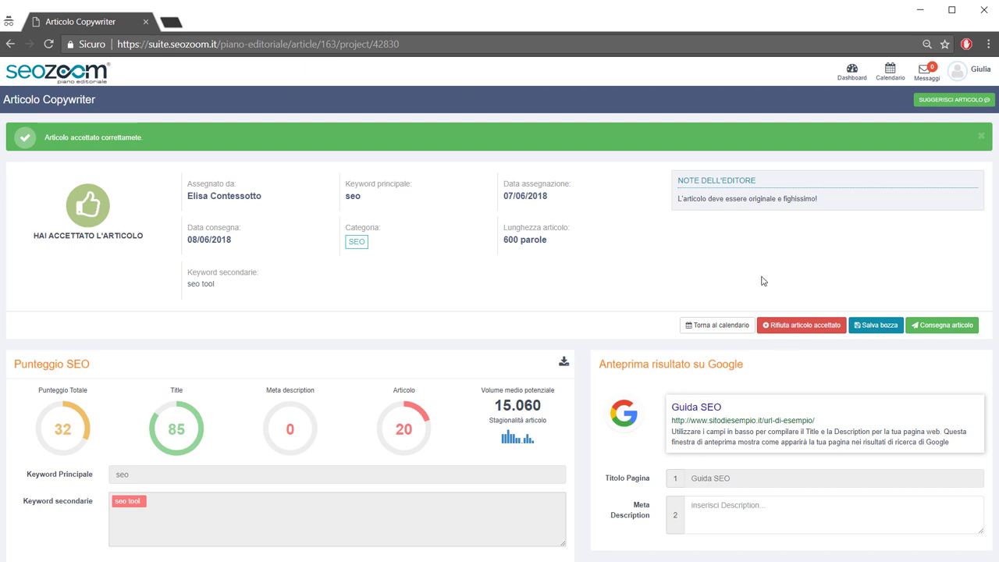
- Open the rejection form for the accepted article, close it without a reason, and look over the article editor
{"action": "left_click", "coordinate": [803, 336]}
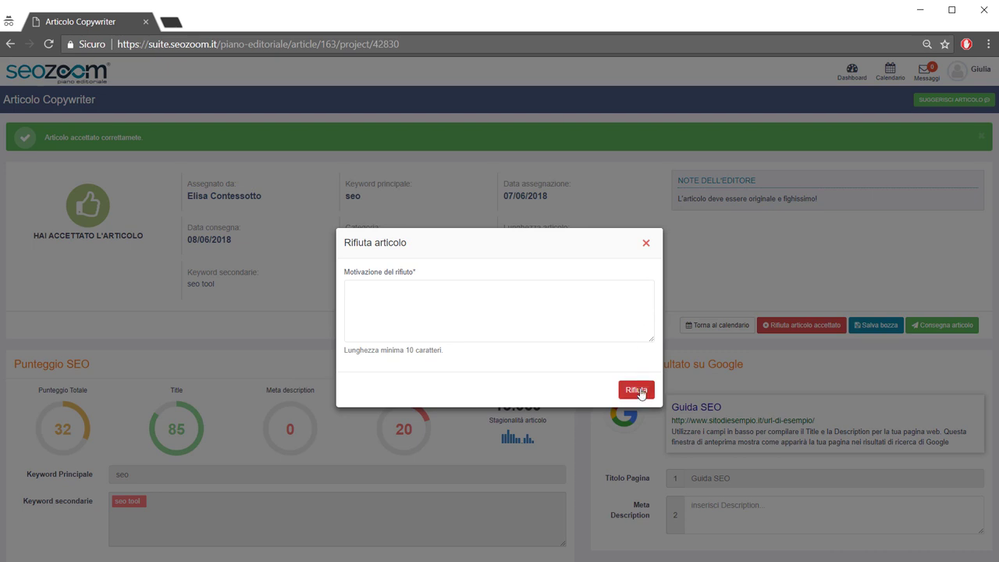
{"action": "left_click", "coordinate": [645, 243]}
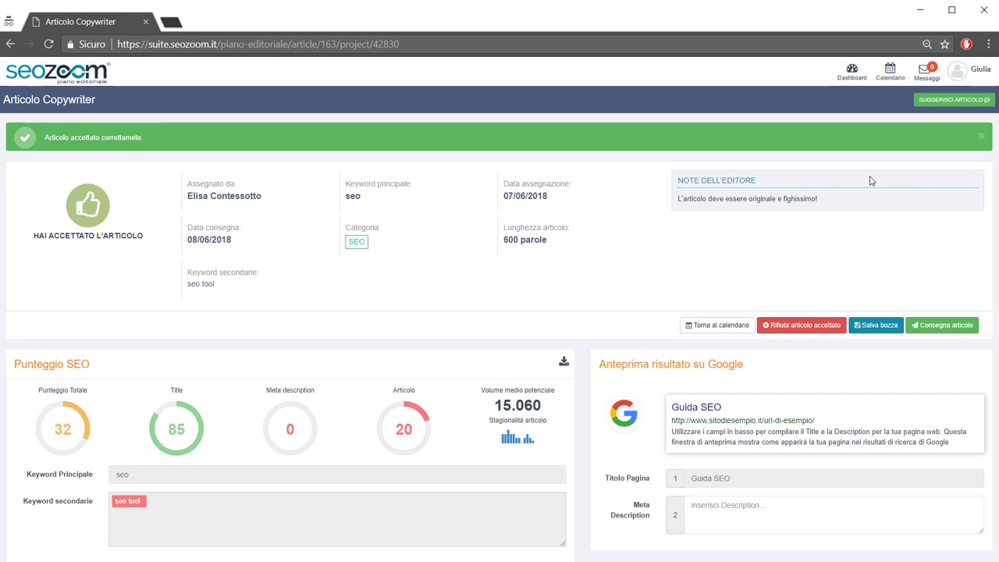
{"action": "scroll", "coordinate": [593, 172], "scroll_direction": "down", "scroll_amount": 5}
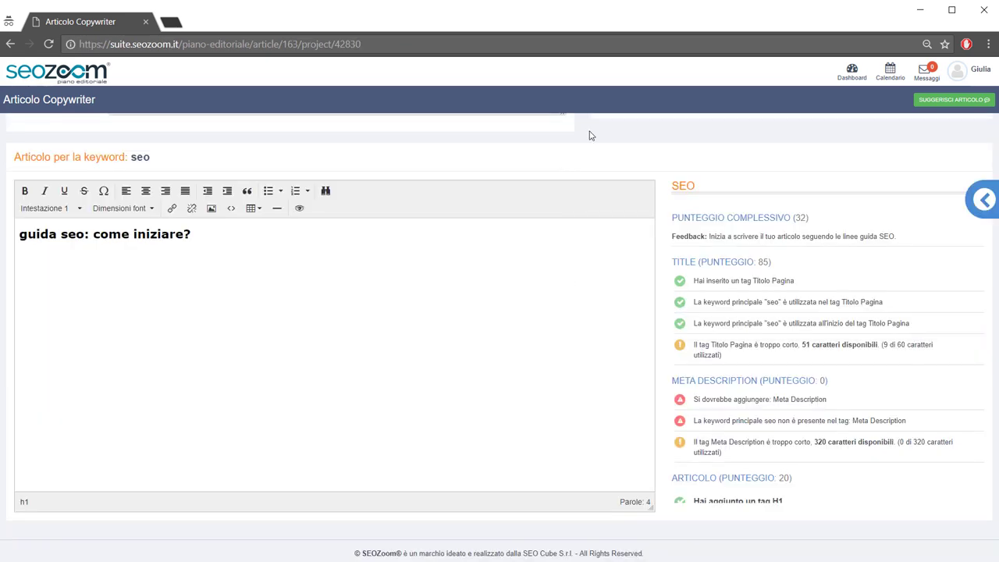
{"action": "scroll", "coordinate": [591, 135], "scroll_direction": "up", "scroll_amount": 6}
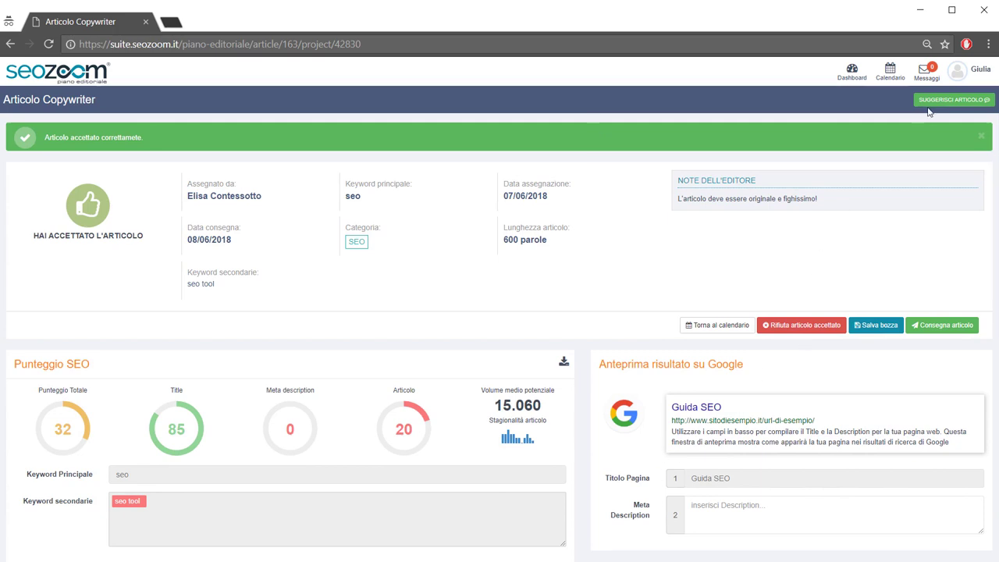
- Open the article suggestions and filter them by the Ambiente category
{"action": "left_click", "coordinate": [952, 100]}
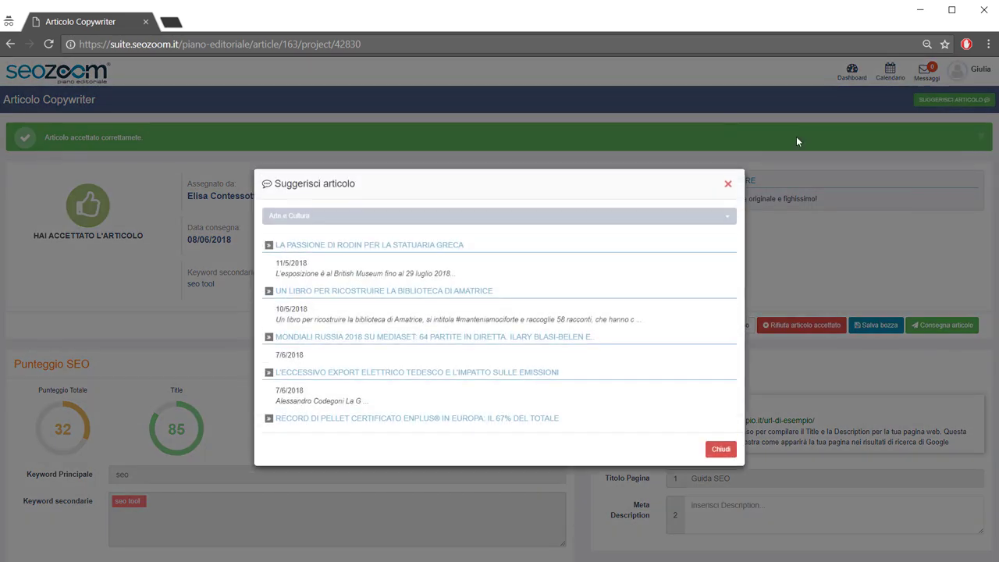
{"action": "left_click", "coordinate": [414, 220]}
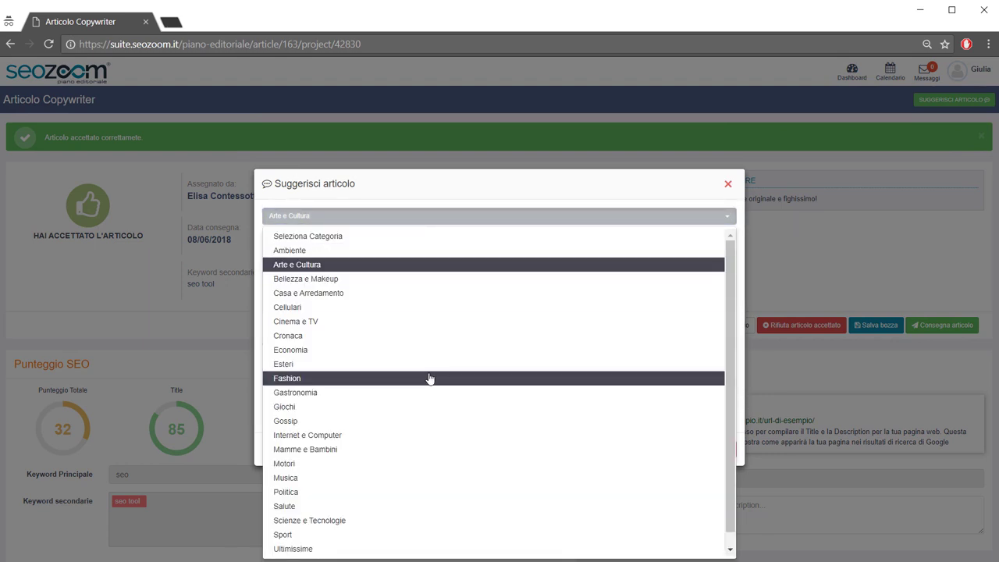
{"action": "scroll", "coordinate": [429, 373], "scroll_direction": "down", "scroll_amount": 1}
{"action": "scroll", "coordinate": [430, 367], "scroll_direction": "up", "scroll_amount": 1}
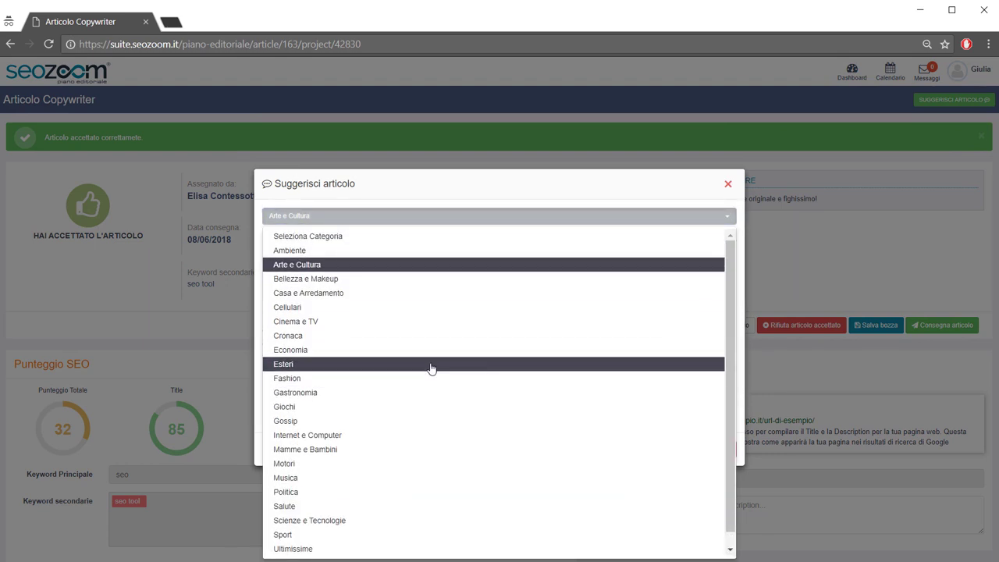
{"action": "left_click", "coordinate": [465, 250]}
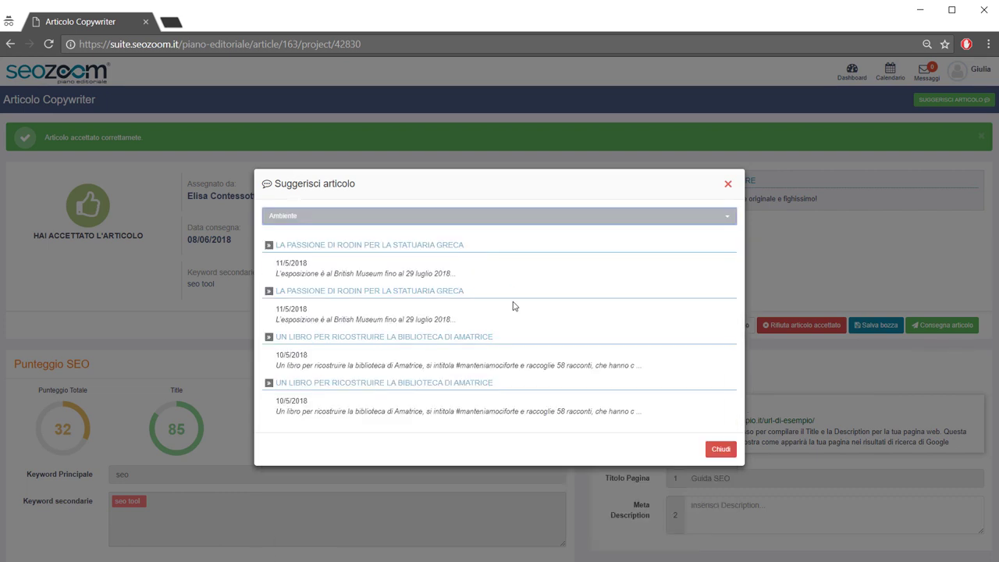
- View the suggested article "La passione di Rodin per la statuaria greca" on its source site, and close it along with the suggestions
{"action": "left_click", "coordinate": [457, 291]}
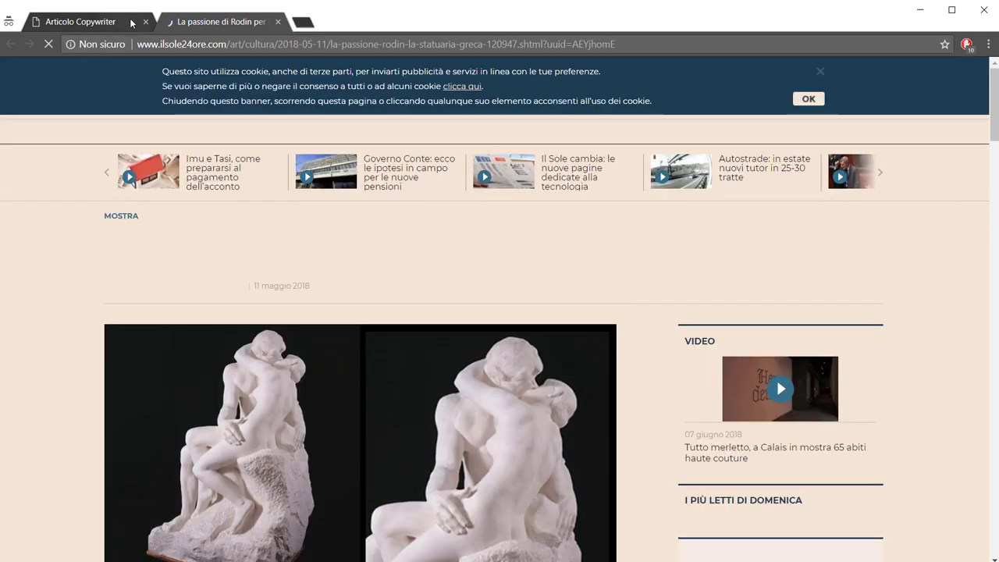
{"action": "left_click", "coordinate": [279, 22]}
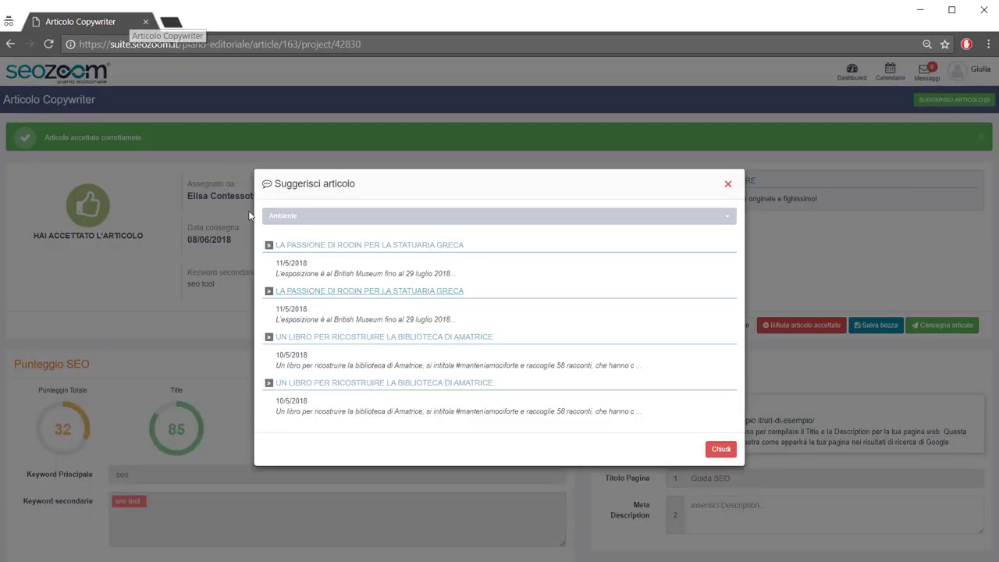
{"action": "left_click", "coordinate": [712, 448]}
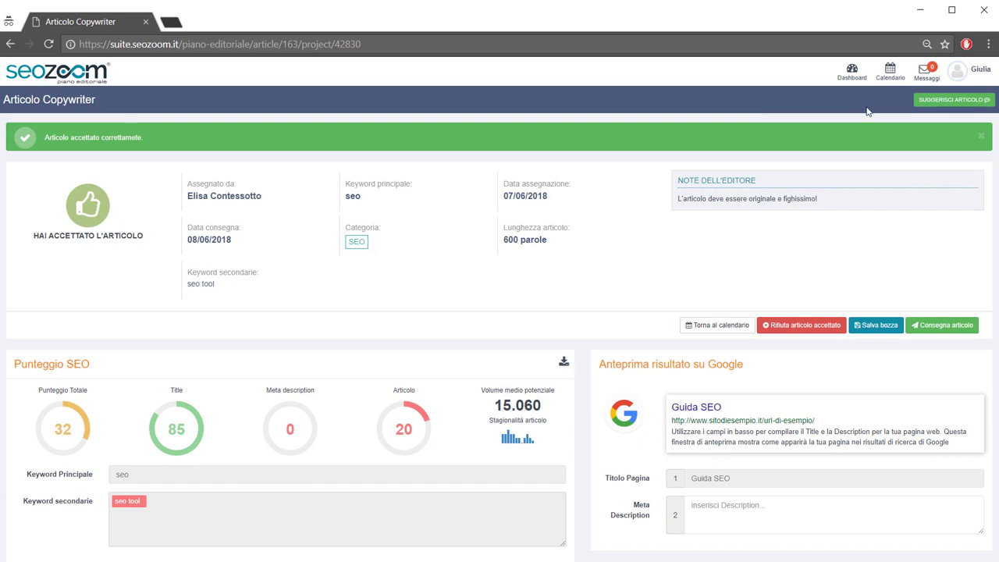
- Log out of the copywriter account
{"action": "left_click", "coordinate": [965, 77]}
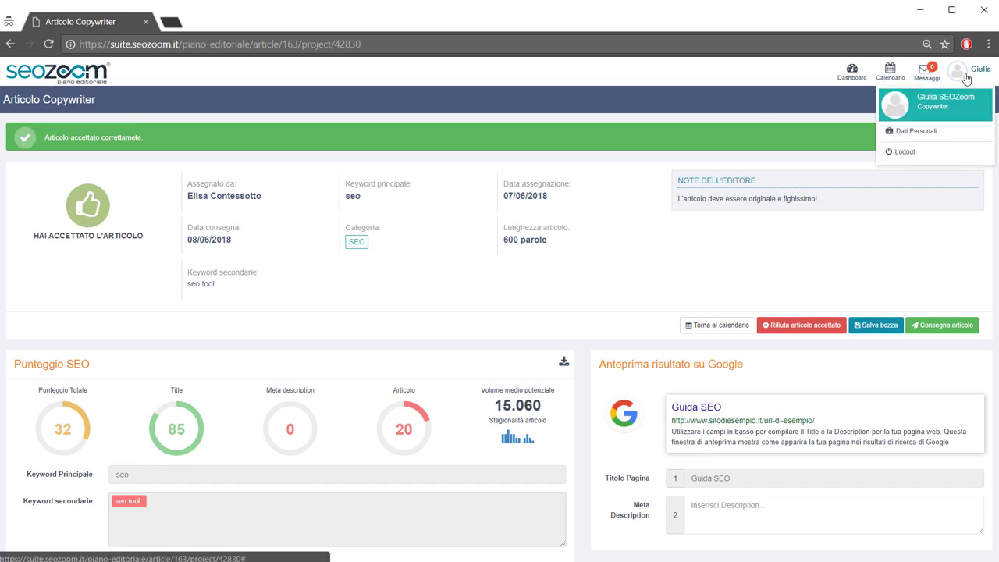
{"action": "left_click", "coordinate": [912, 155]}
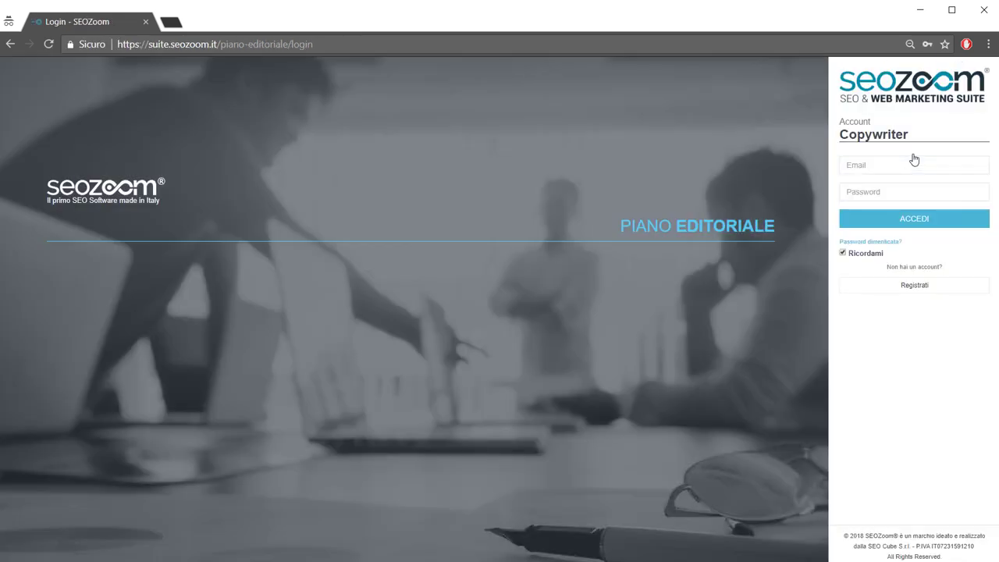